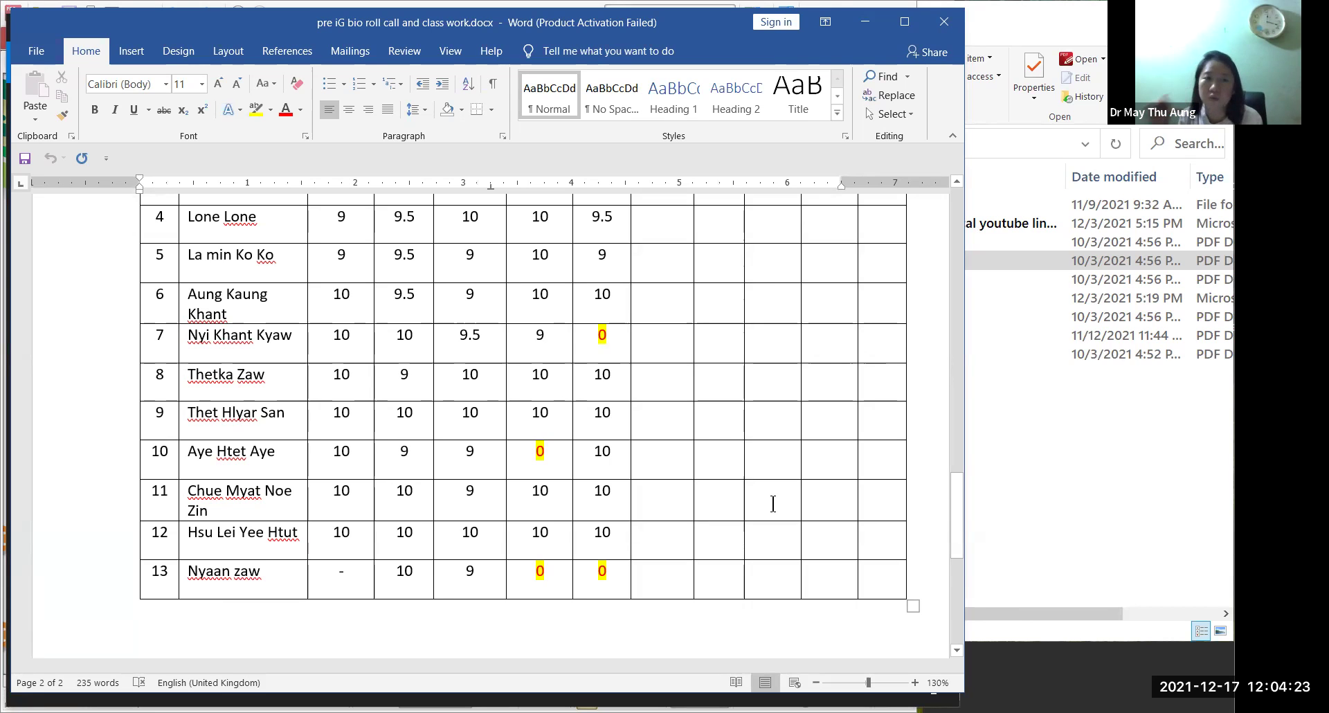
# Step: Enter 100 in the Dec column of the Pre iG BIO roll call table for students 13 and 12
pyautogui.scroll(10, 630, 581)
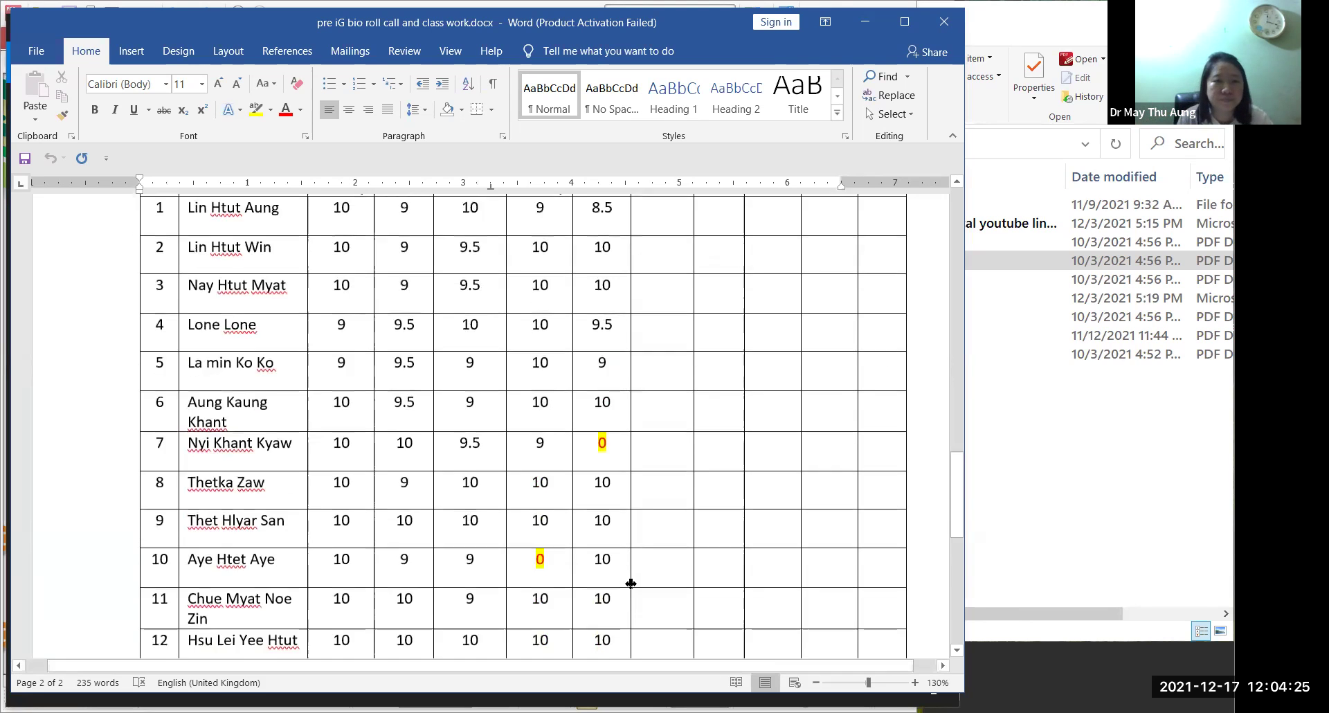
pyautogui.scroll(6, 632, 575)
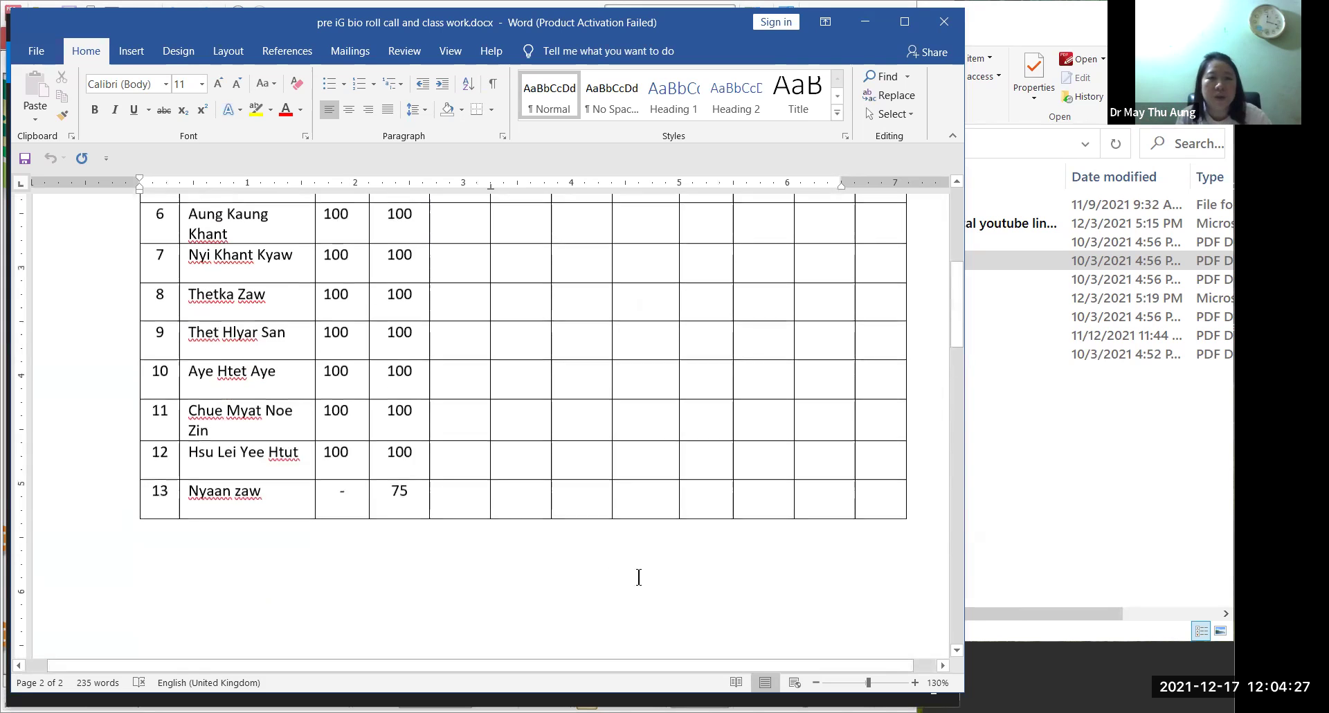
pyautogui.click(457, 508)
pyautogui.write('q')
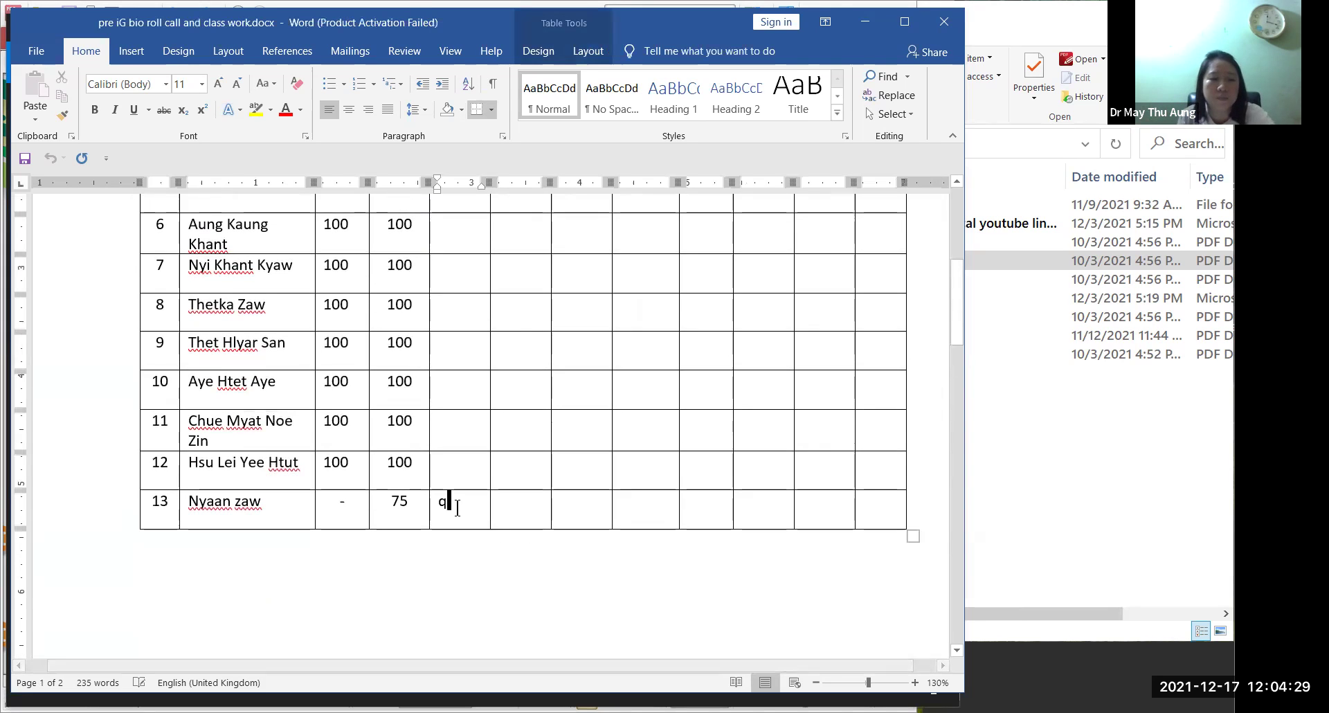
pyautogui.press('BackSpace')
pyautogui.write('100')
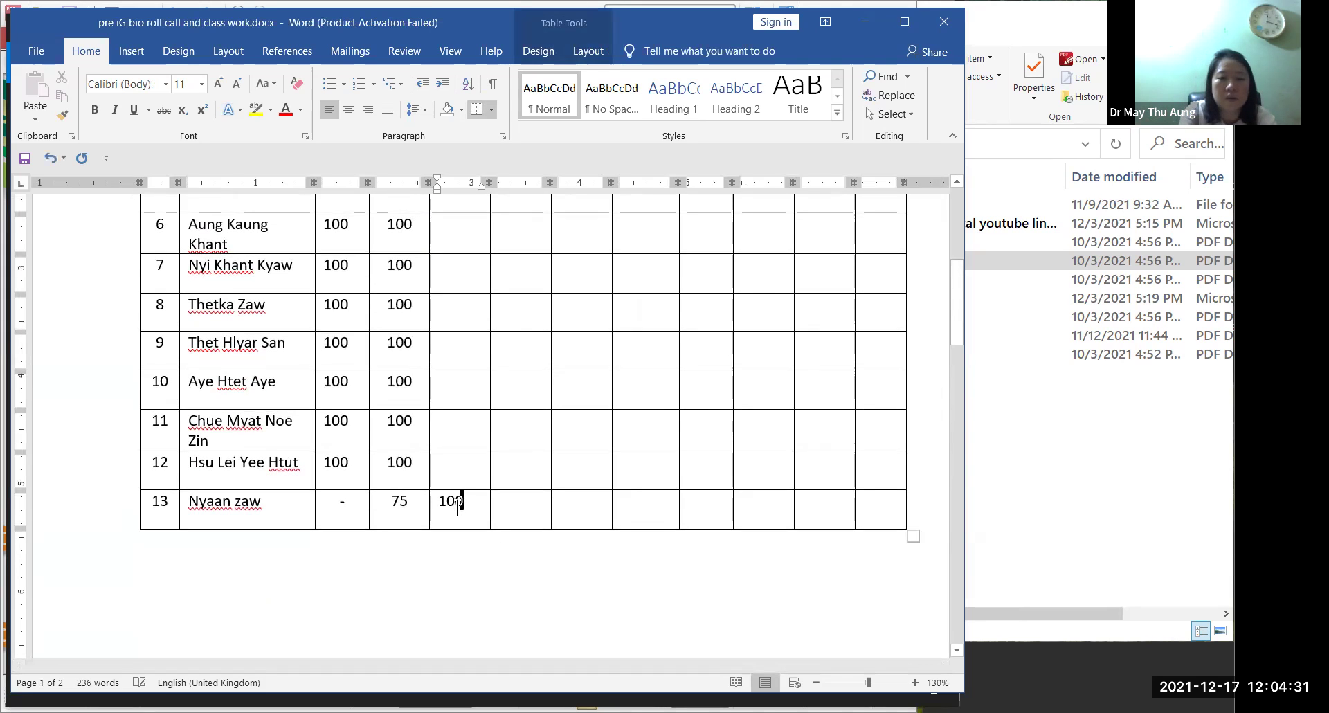
pyautogui.click(460, 474)
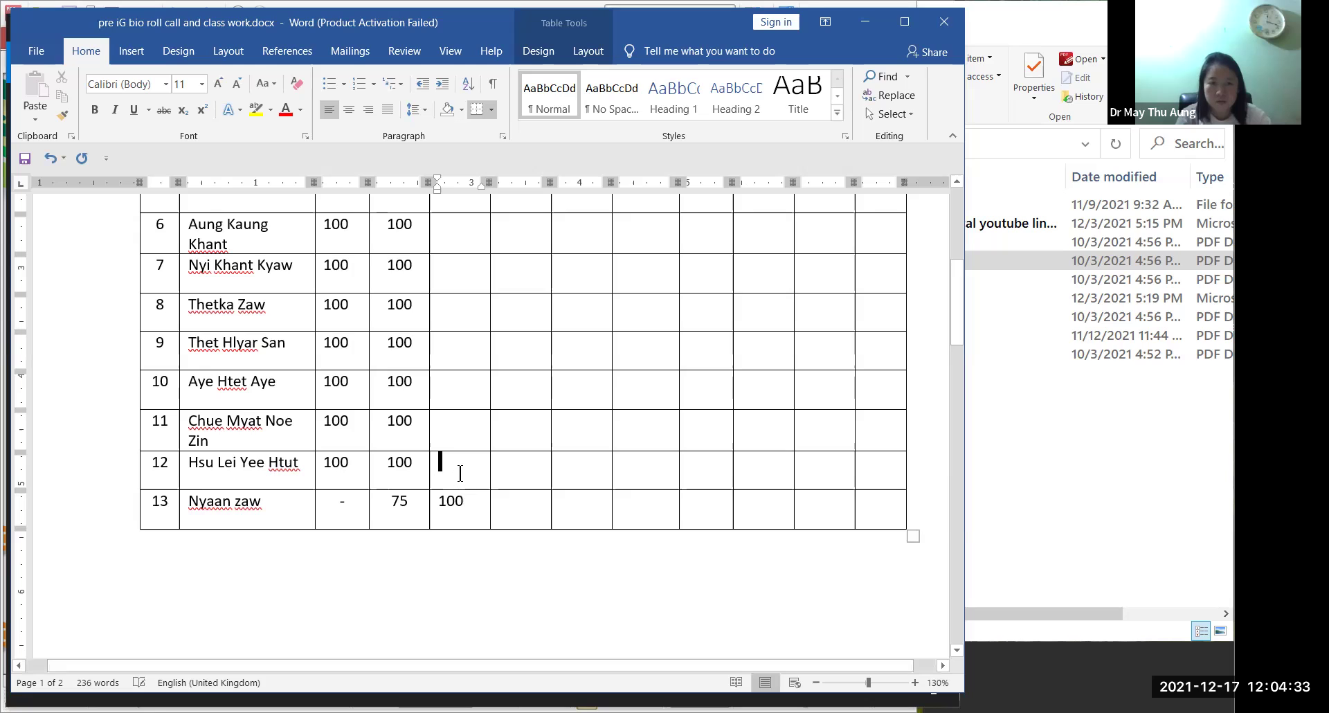
pyautogui.write('100')
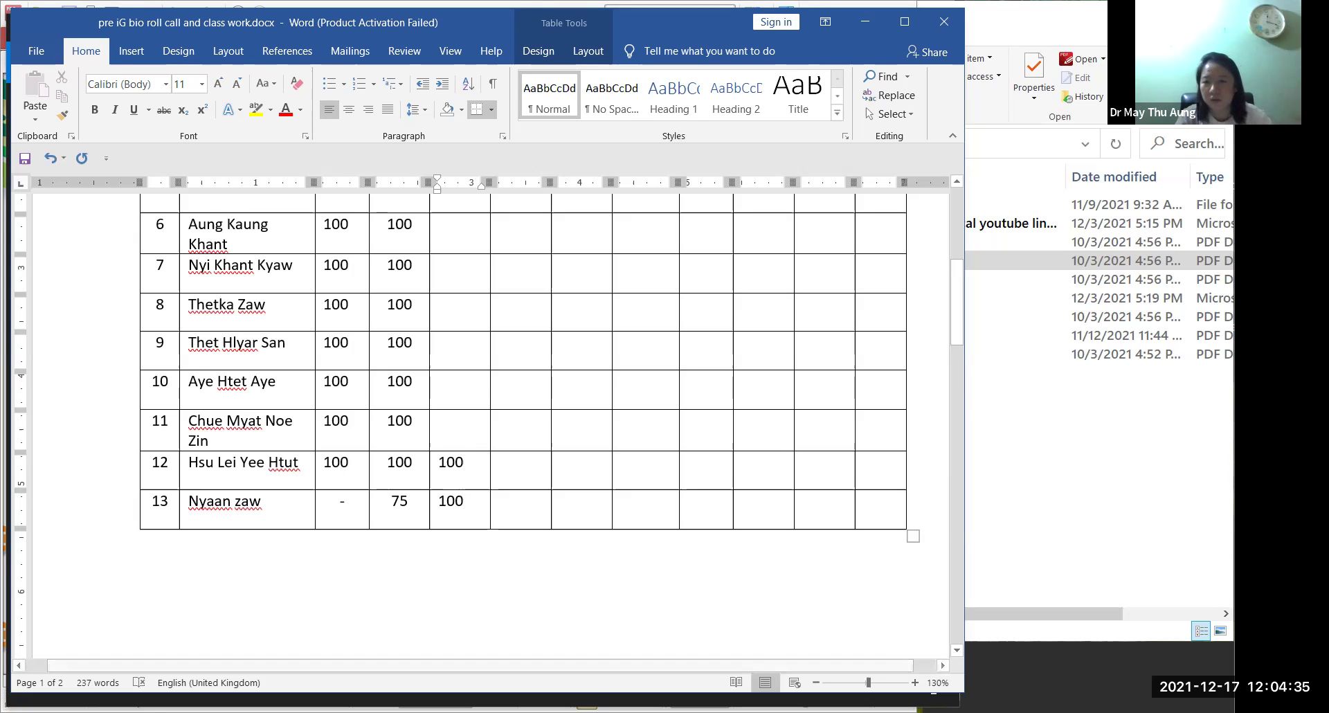
# Step: Fill in the Dec roll call with 100 for student 11 and 75 for student 10
pyautogui.click(488, 418)
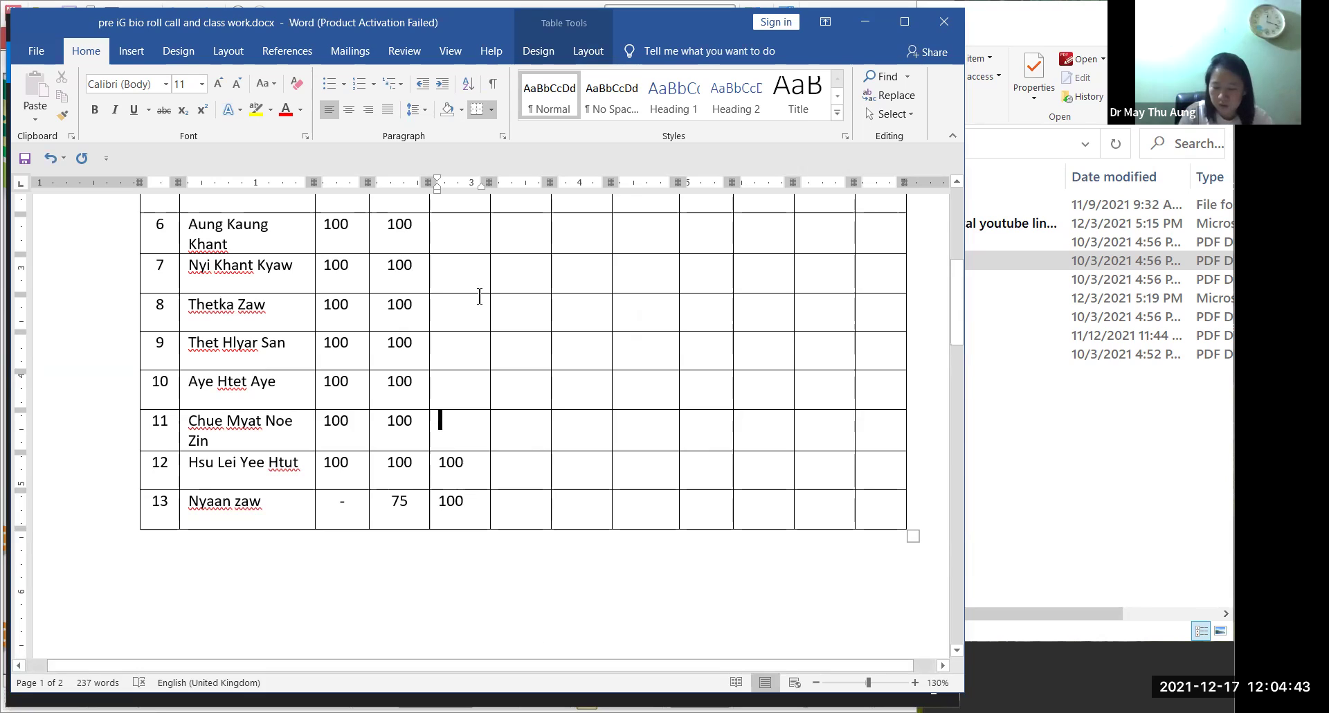
pyautogui.write('100')
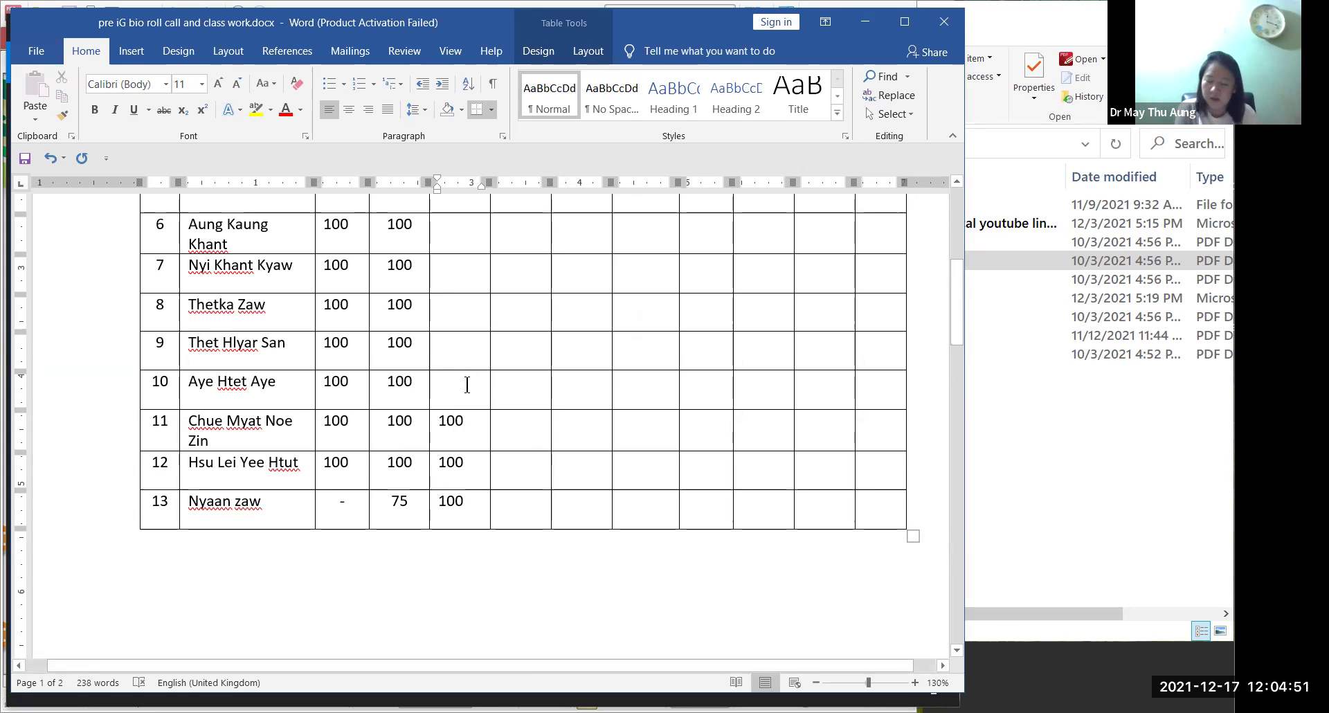
pyautogui.write('76')
pyautogui.press('BackSpace')
pyautogui.press('BackSpace')
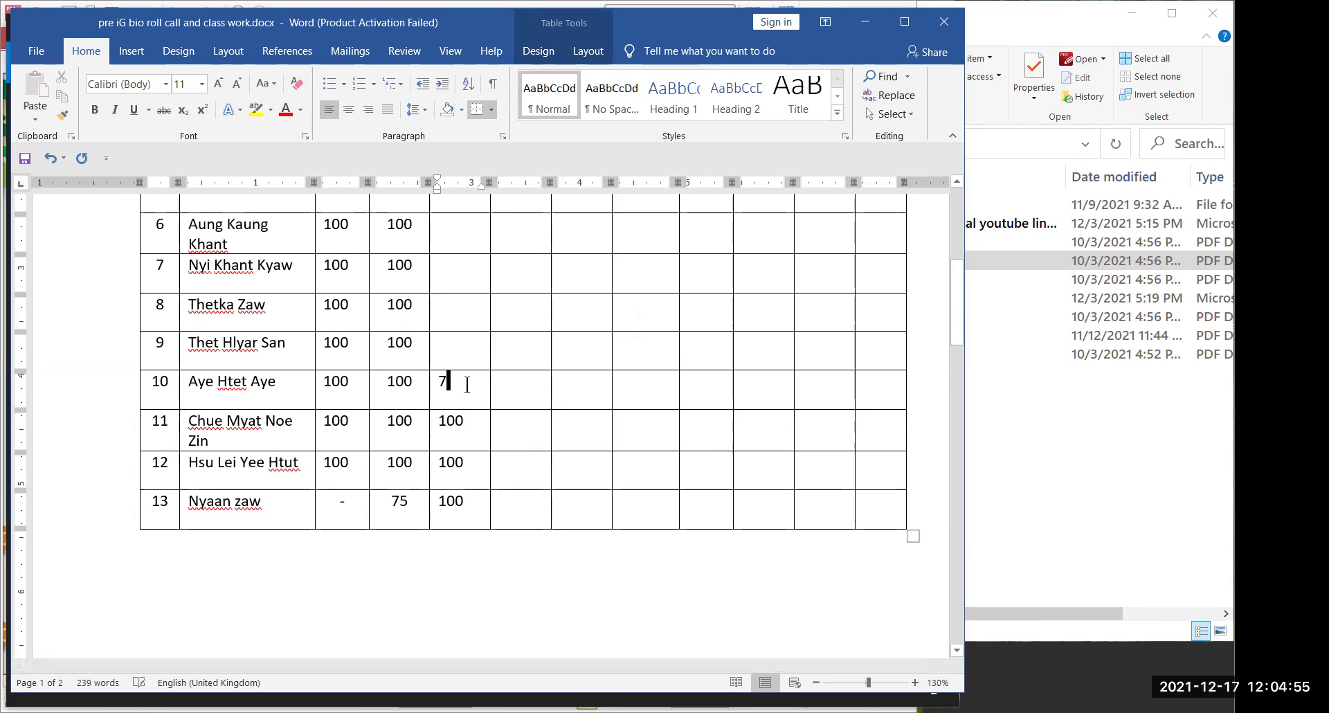
pyautogui.write('75')
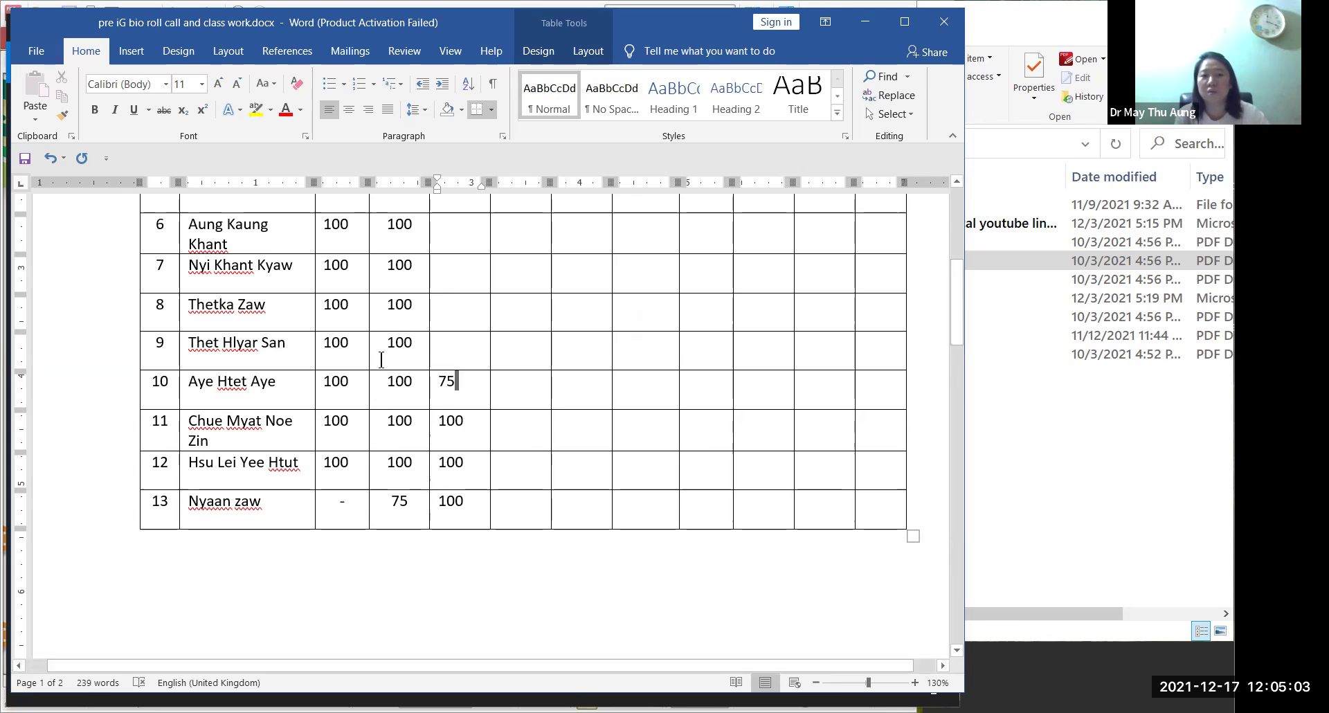
# Step: Enter 100 in the Dec roll call column for students 9, 8 and 7
pyautogui.click(450, 348)
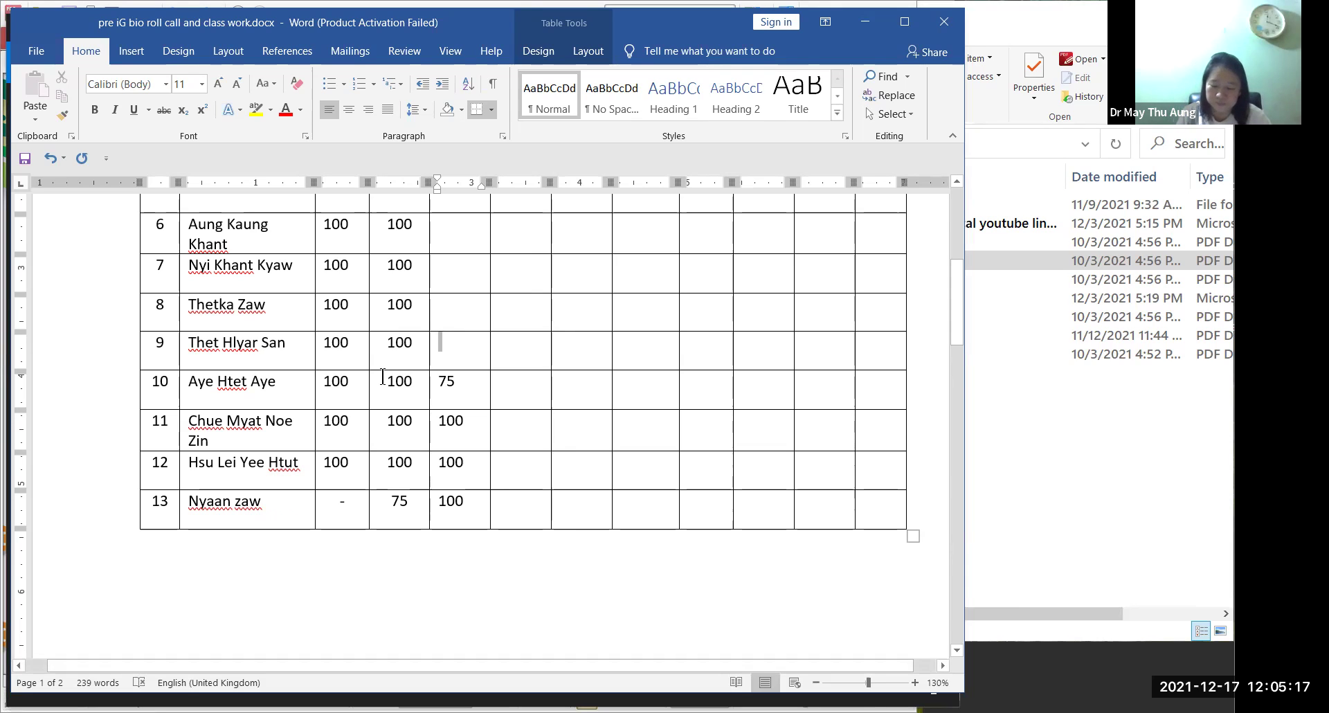
pyautogui.write('100')
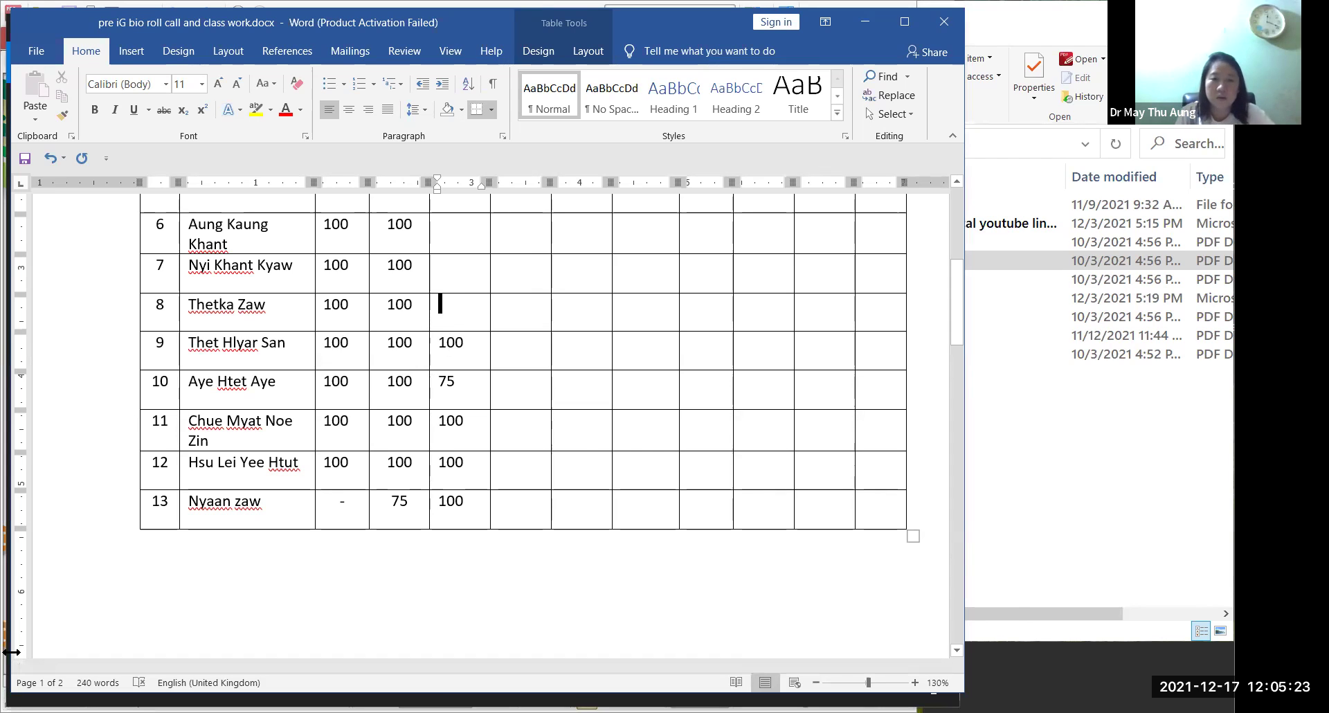
pyautogui.write('100')
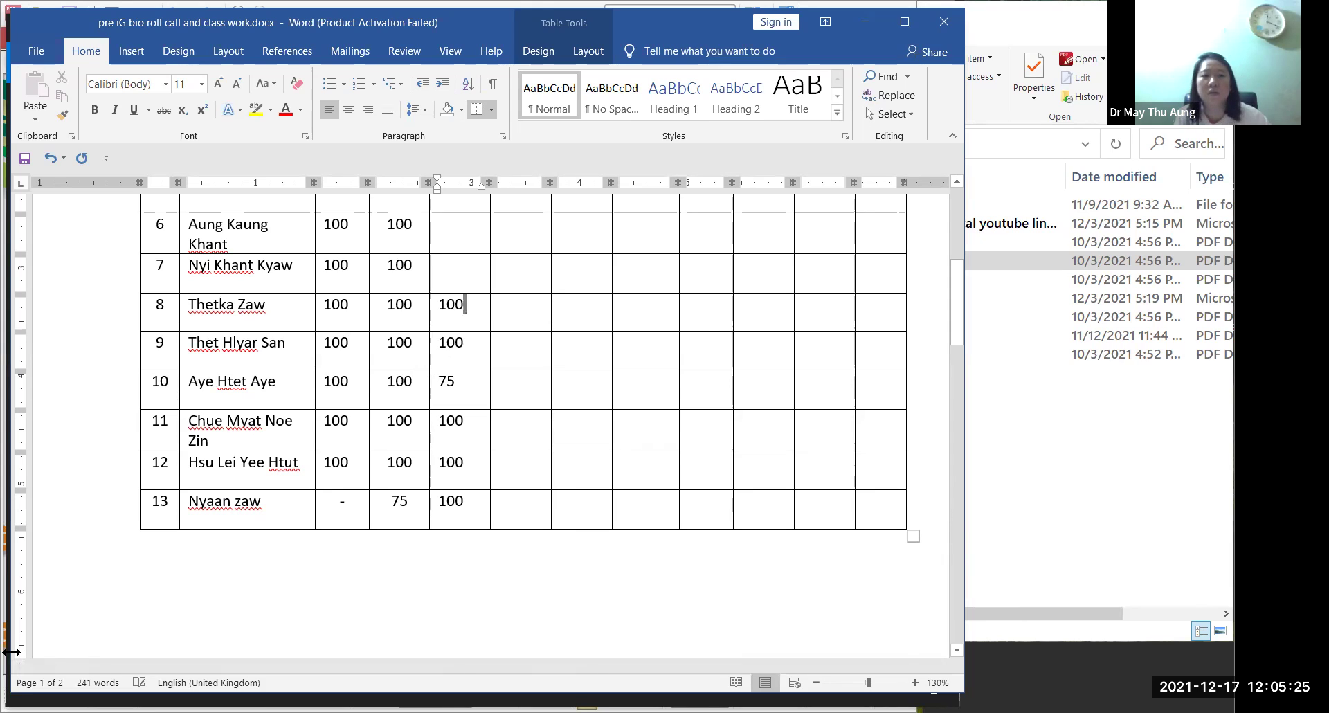
pyautogui.click(467, 265)
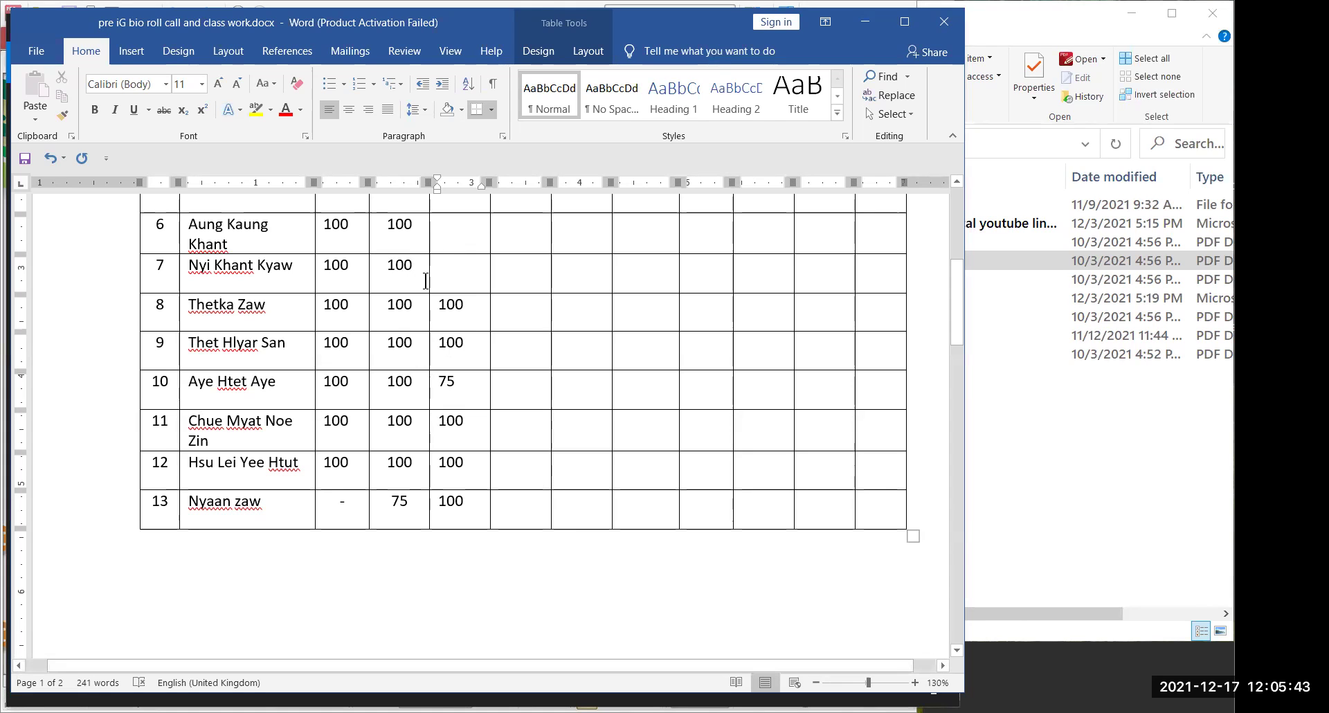
pyautogui.write('100')
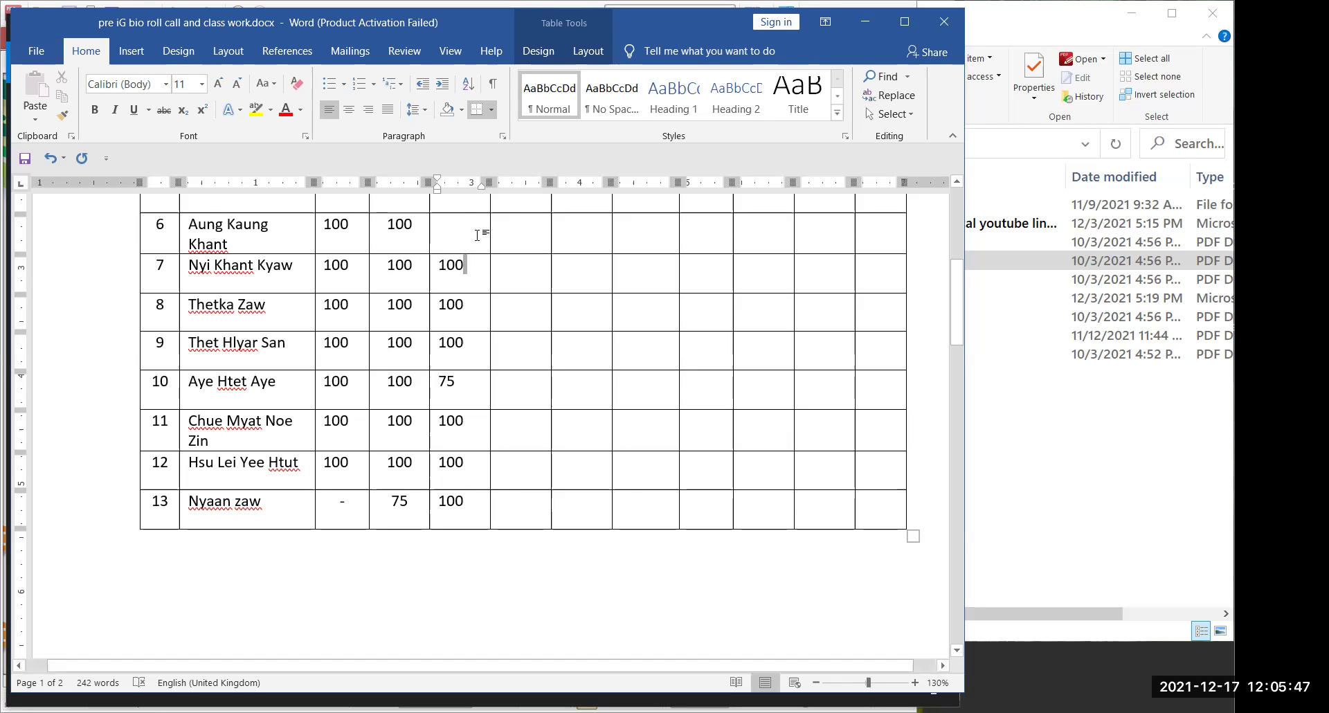
# Step: Enter 100 in the Dec roll call column for students 5, 4 and 3
pyautogui.click(451, 226)
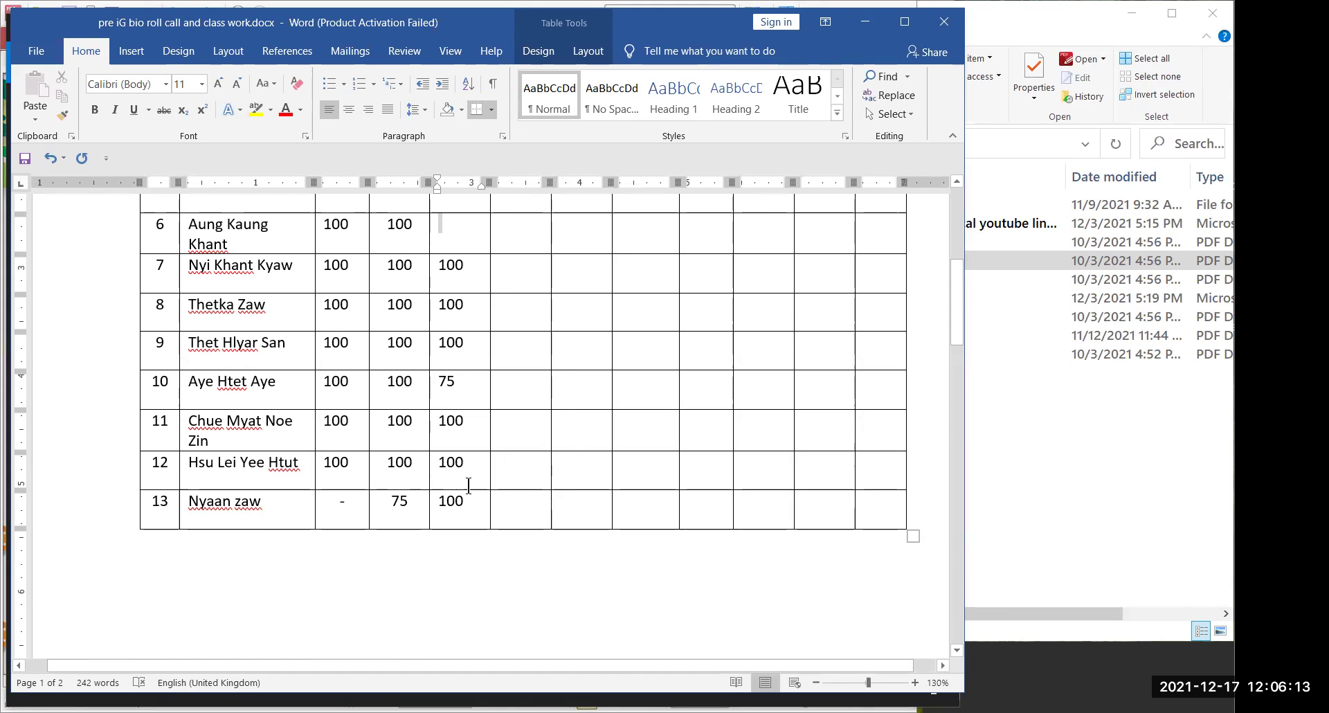
pyautogui.scroll(3, 468, 486)
pyautogui.scroll(1, 468, 486)
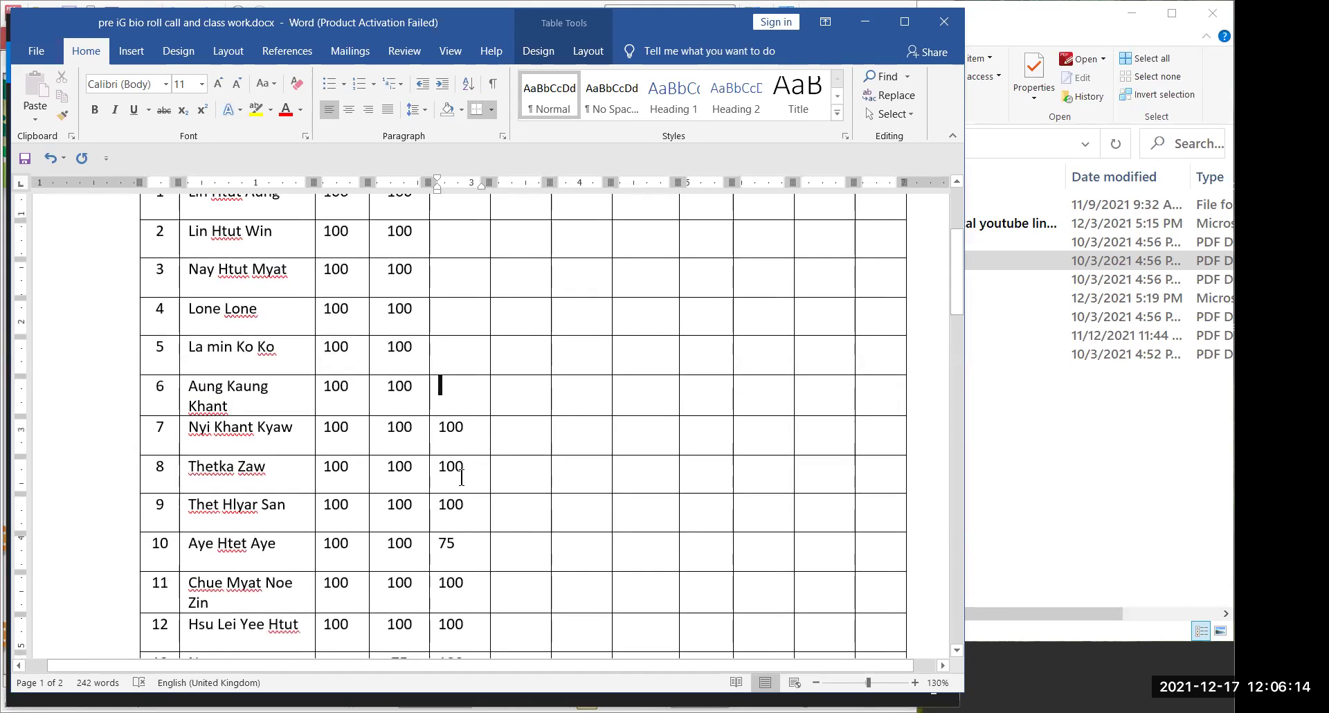
pyautogui.click(458, 351)
pyautogui.write('100')
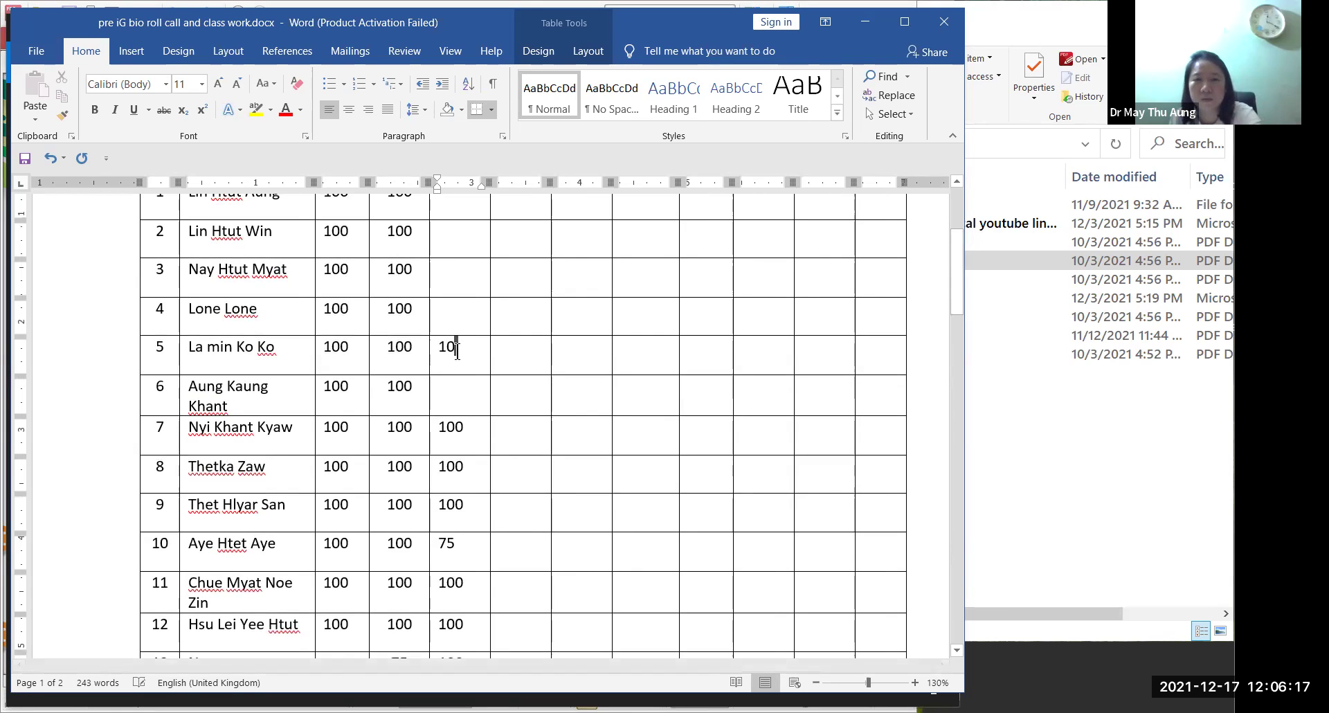
pyautogui.click(443, 327)
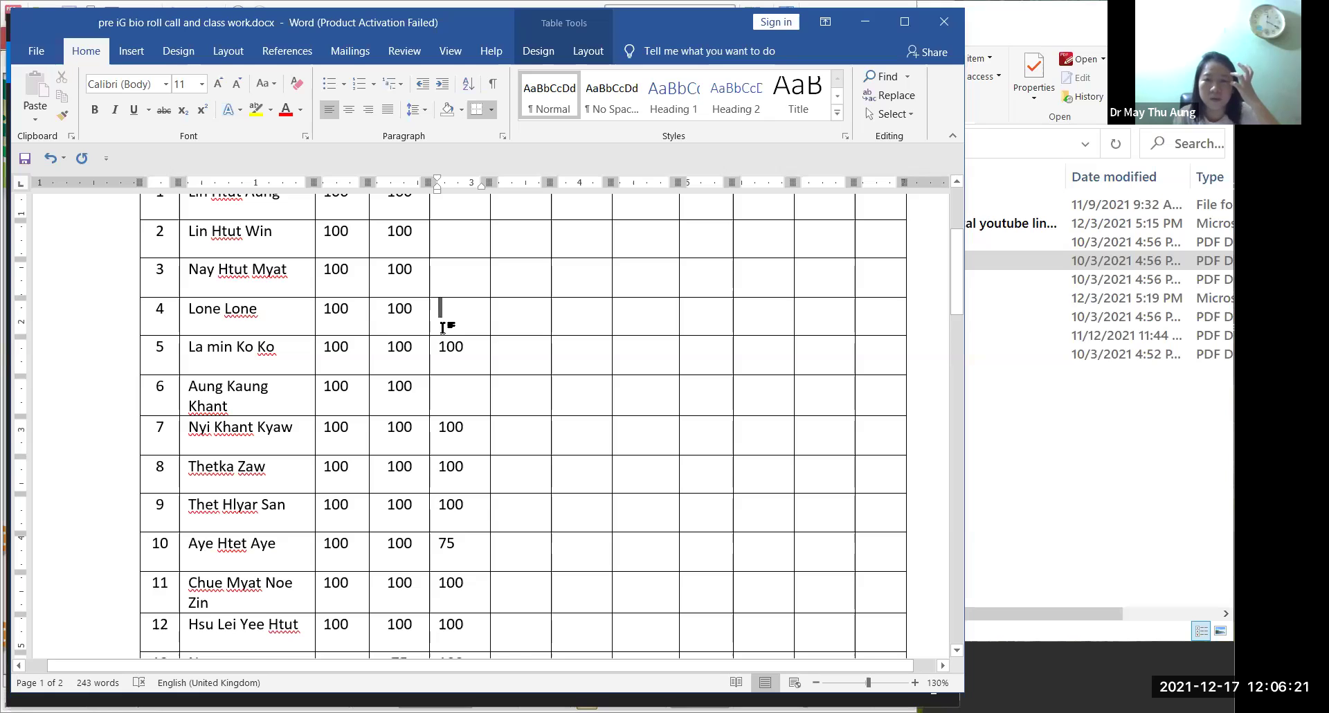
pyautogui.write('1')
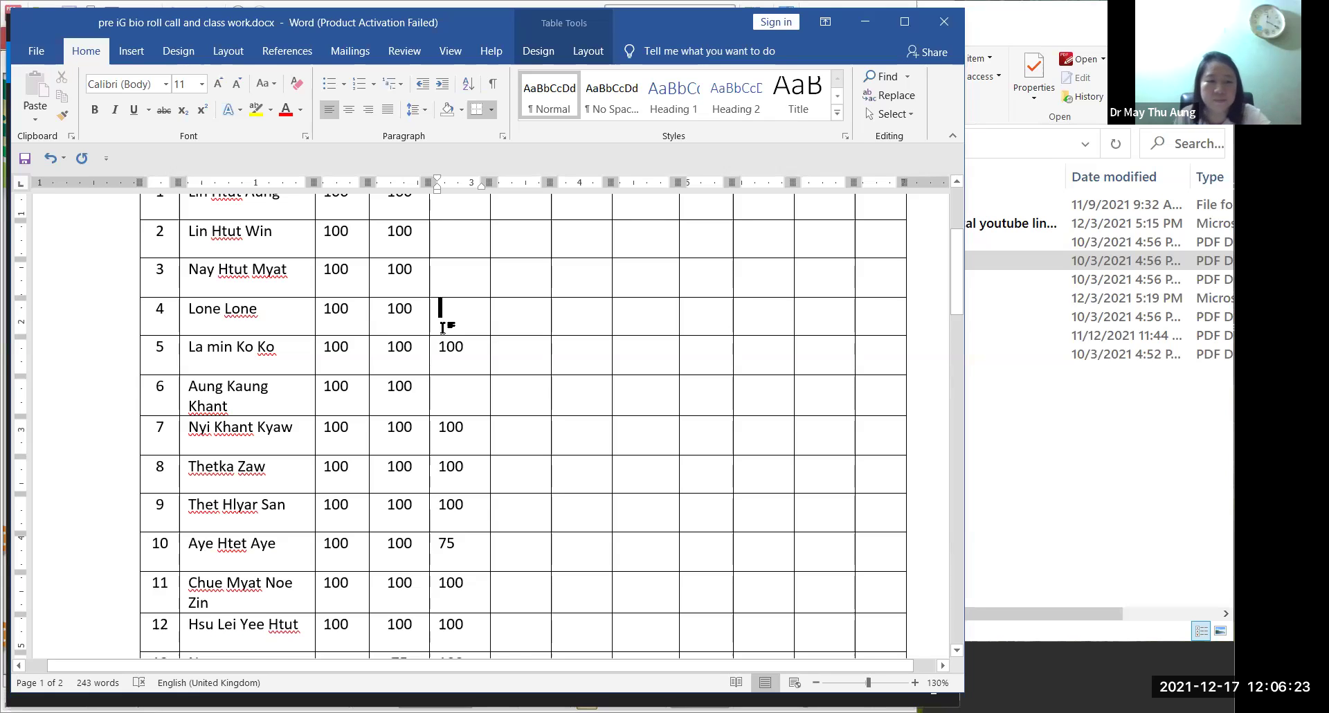
pyautogui.write('00')
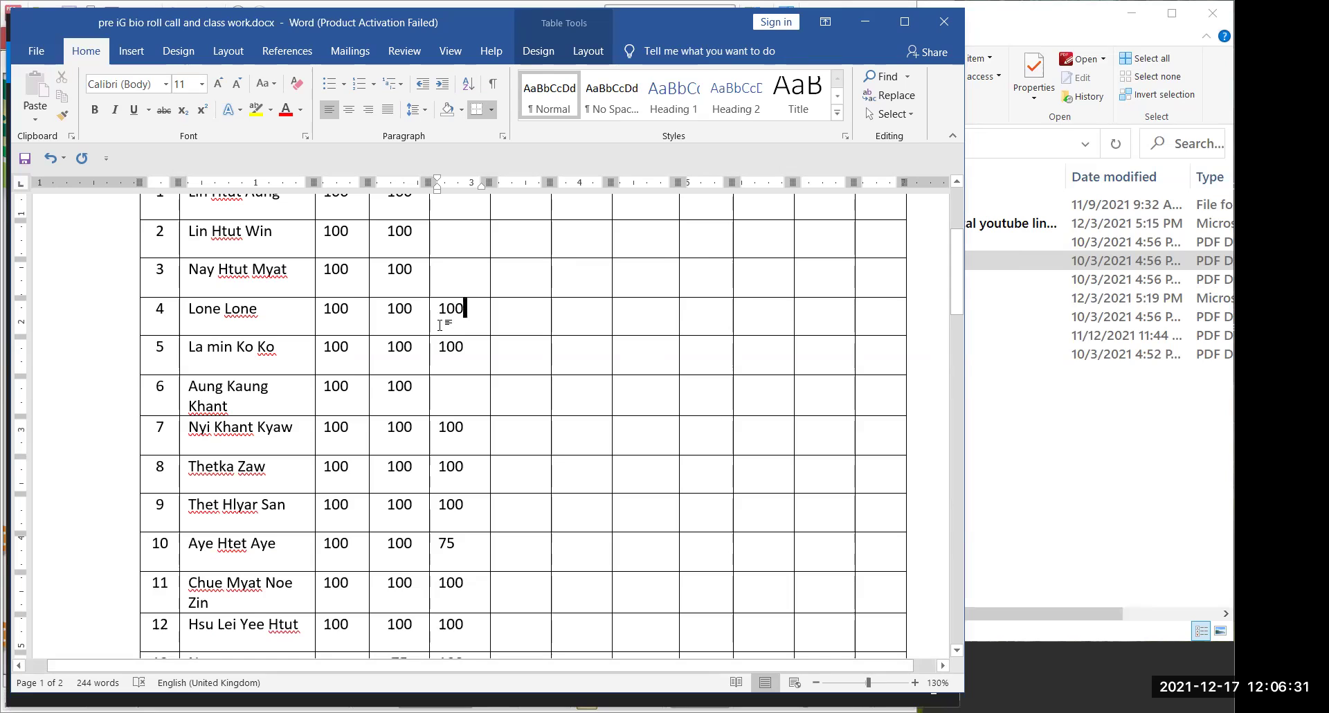
pyautogui.click(458, 279)
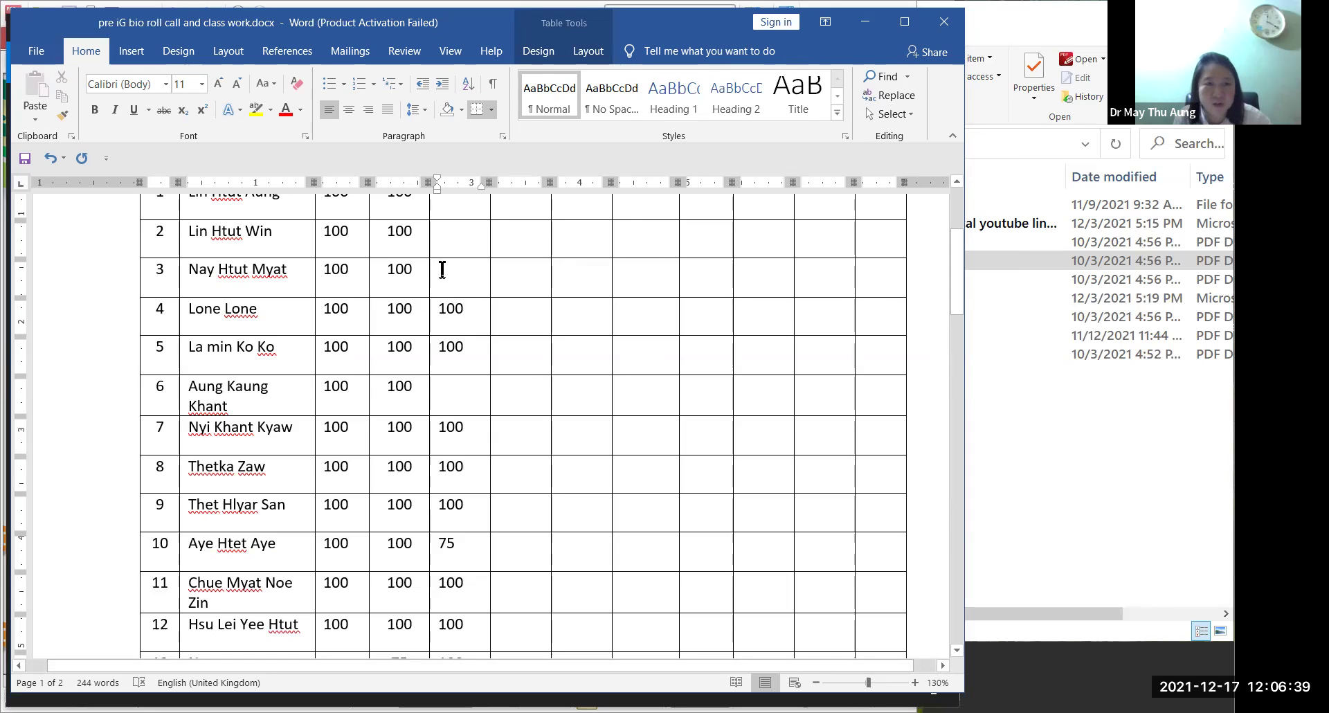
pyautogui.write('100')
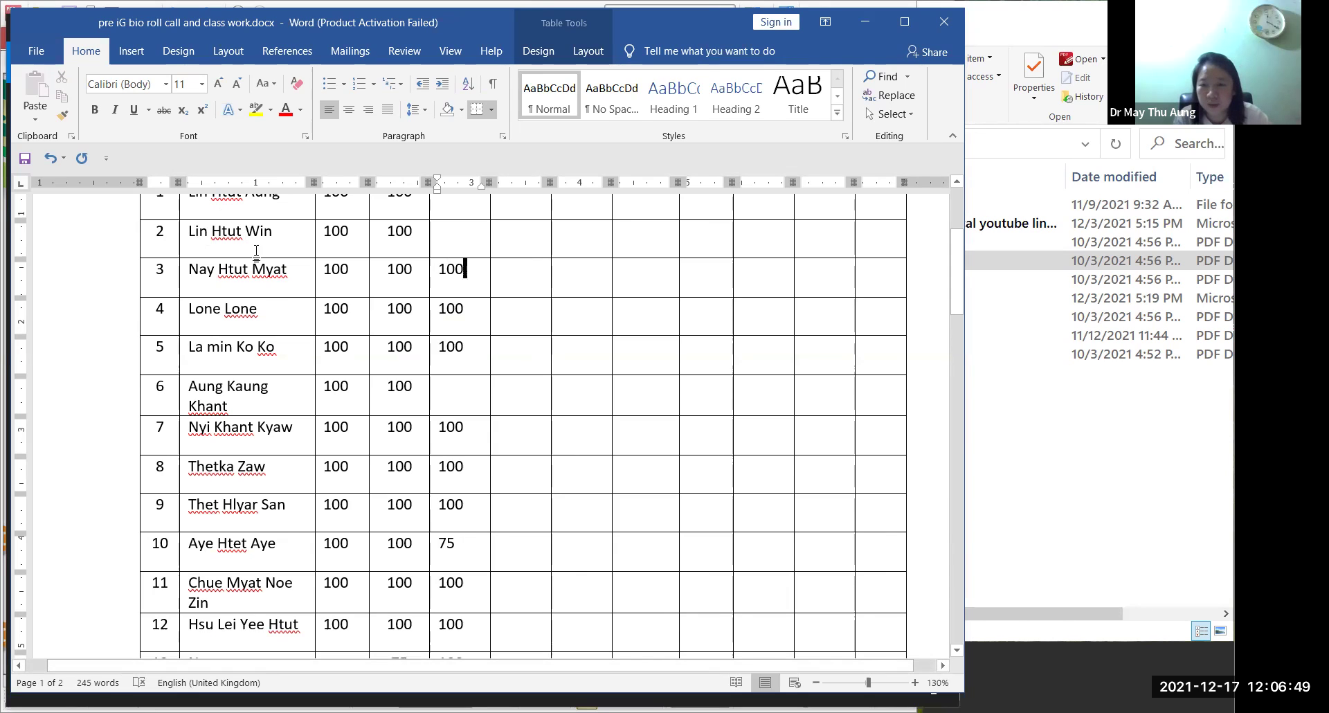
# Step: Enter 100 in the Dec roll call column for students 6, 2 and 1, and save the document
pyautogui.click(466, 398)
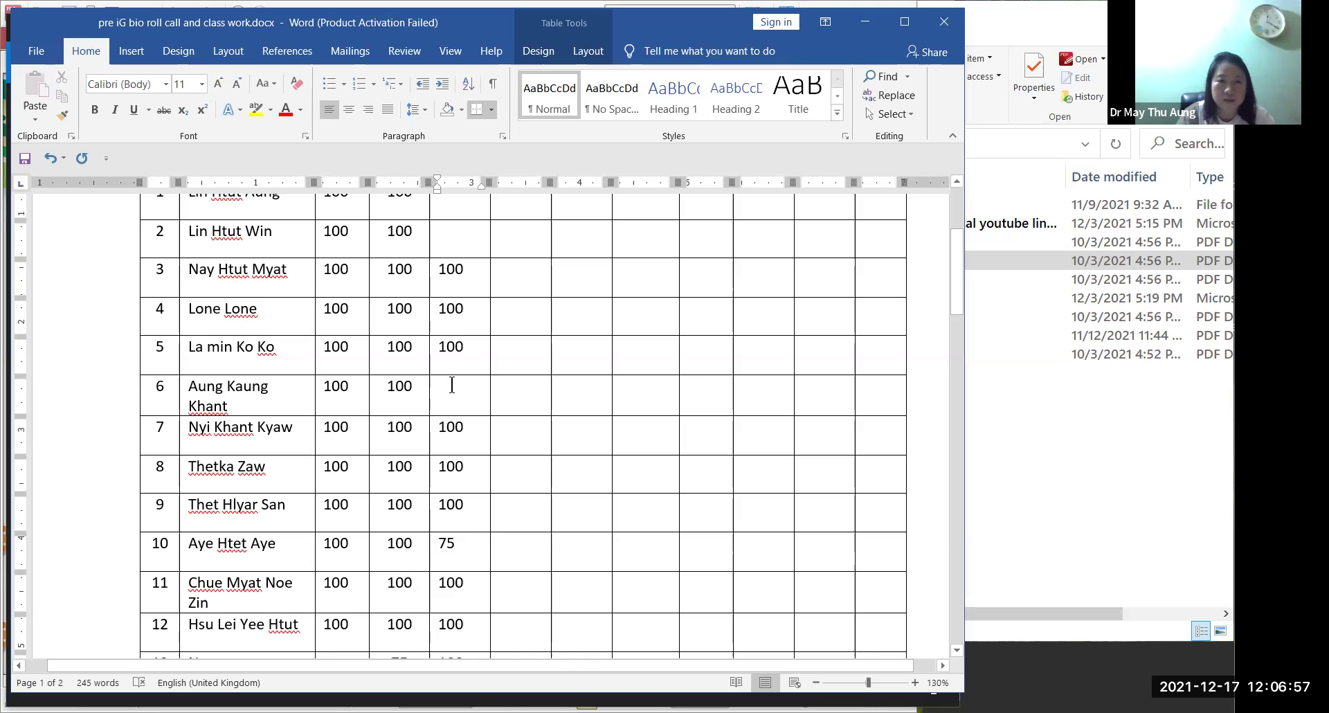
pyautogui.write('100')
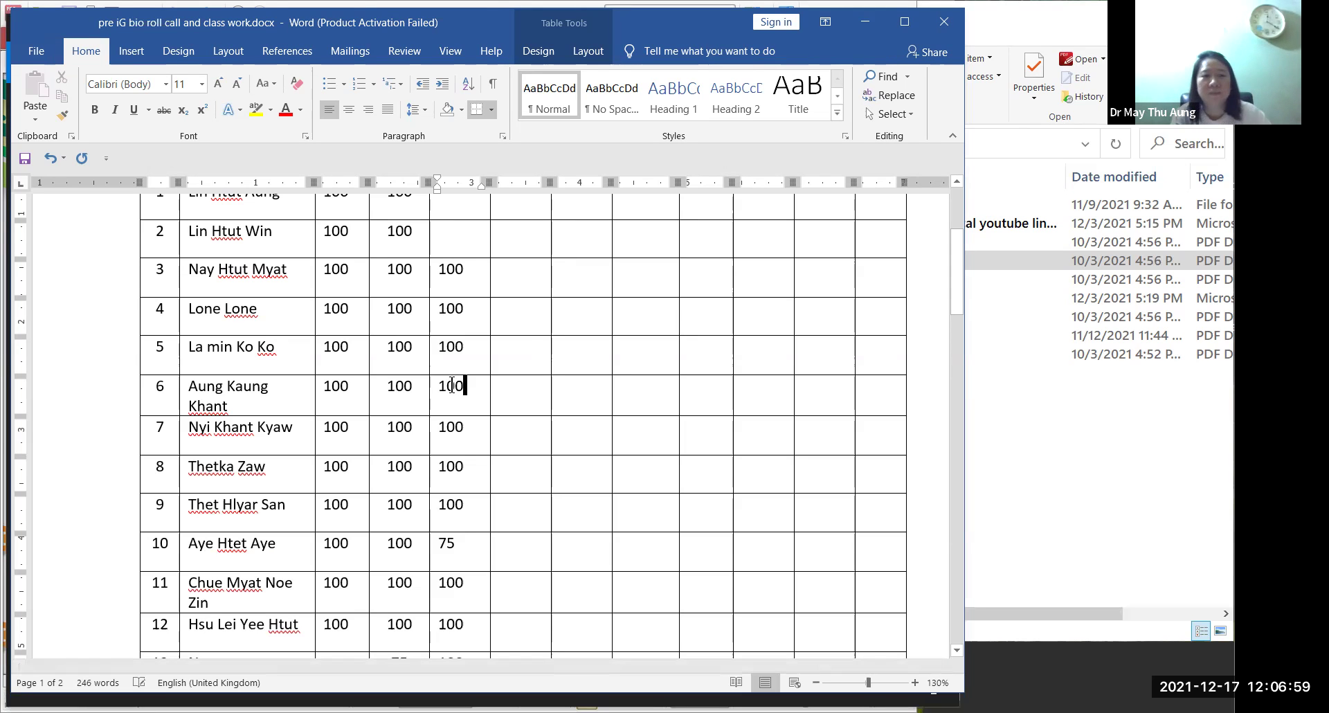
pyautogui.scroll(3, 450, 366)
pyautogui.click(449, 339)
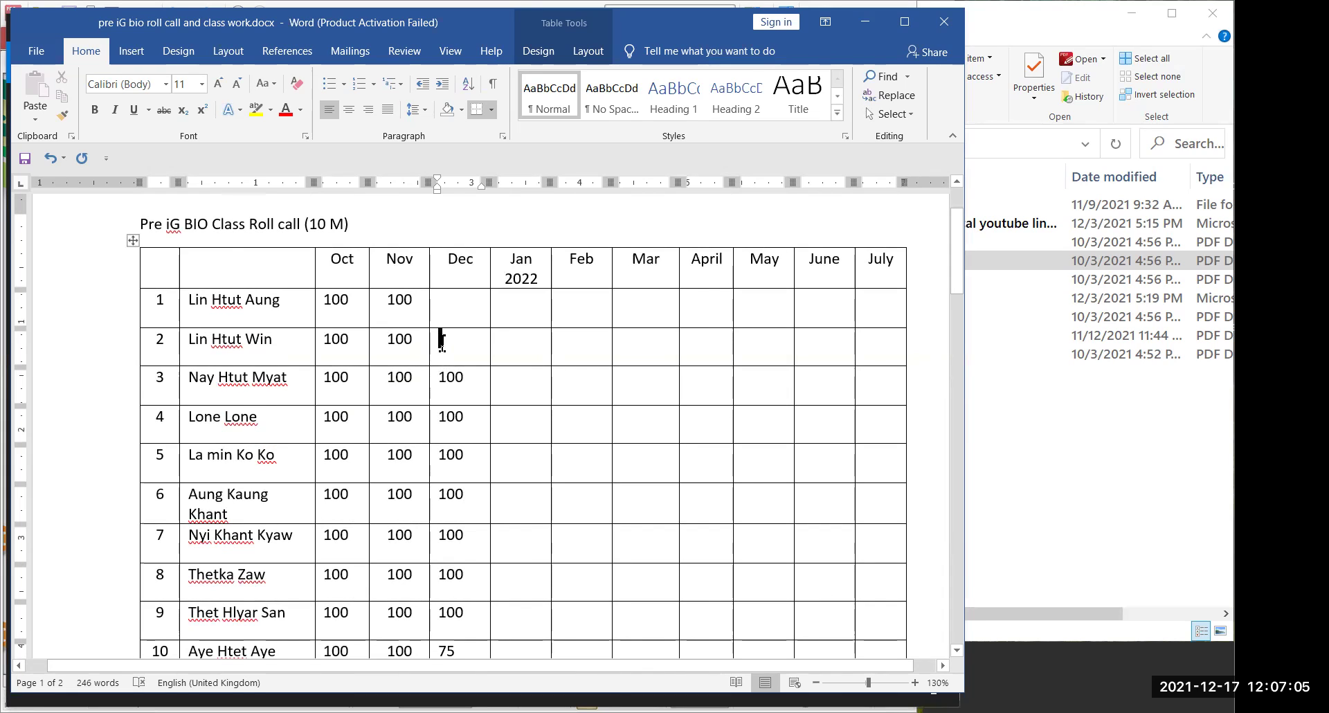
pyautogui.write('100')
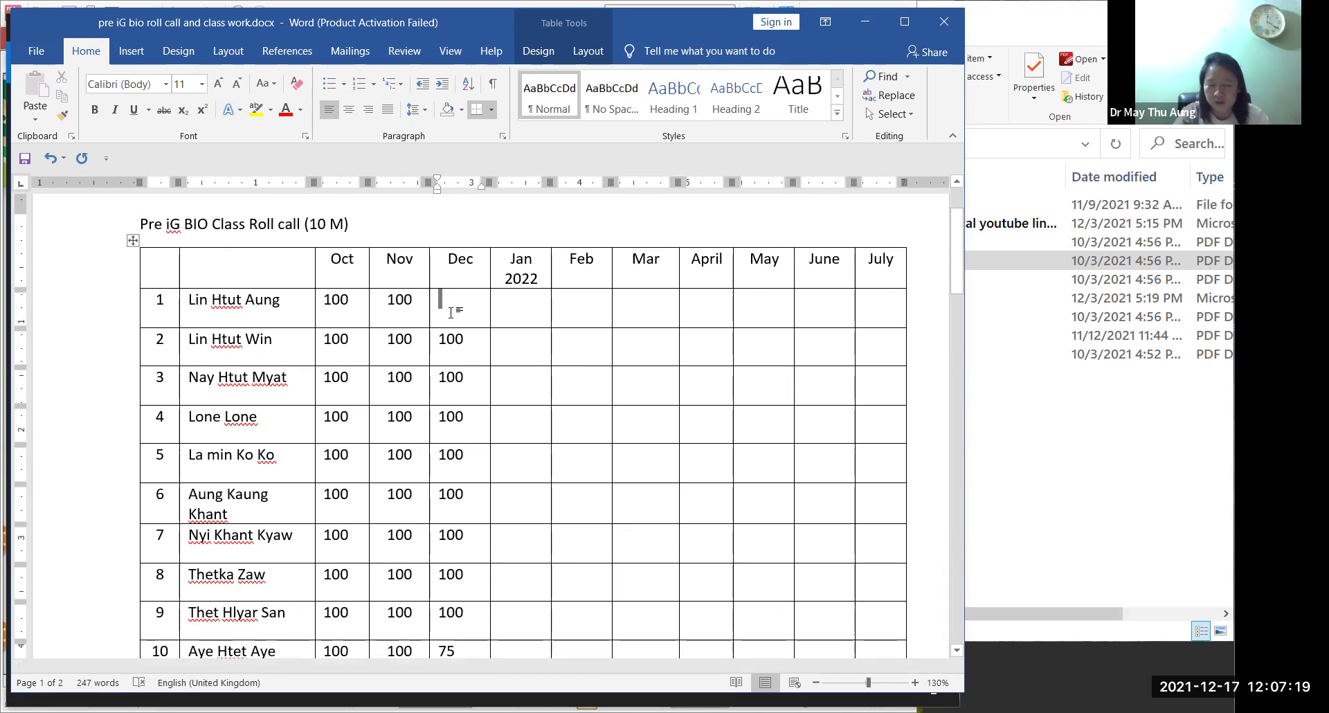
pyautogui.write('100')
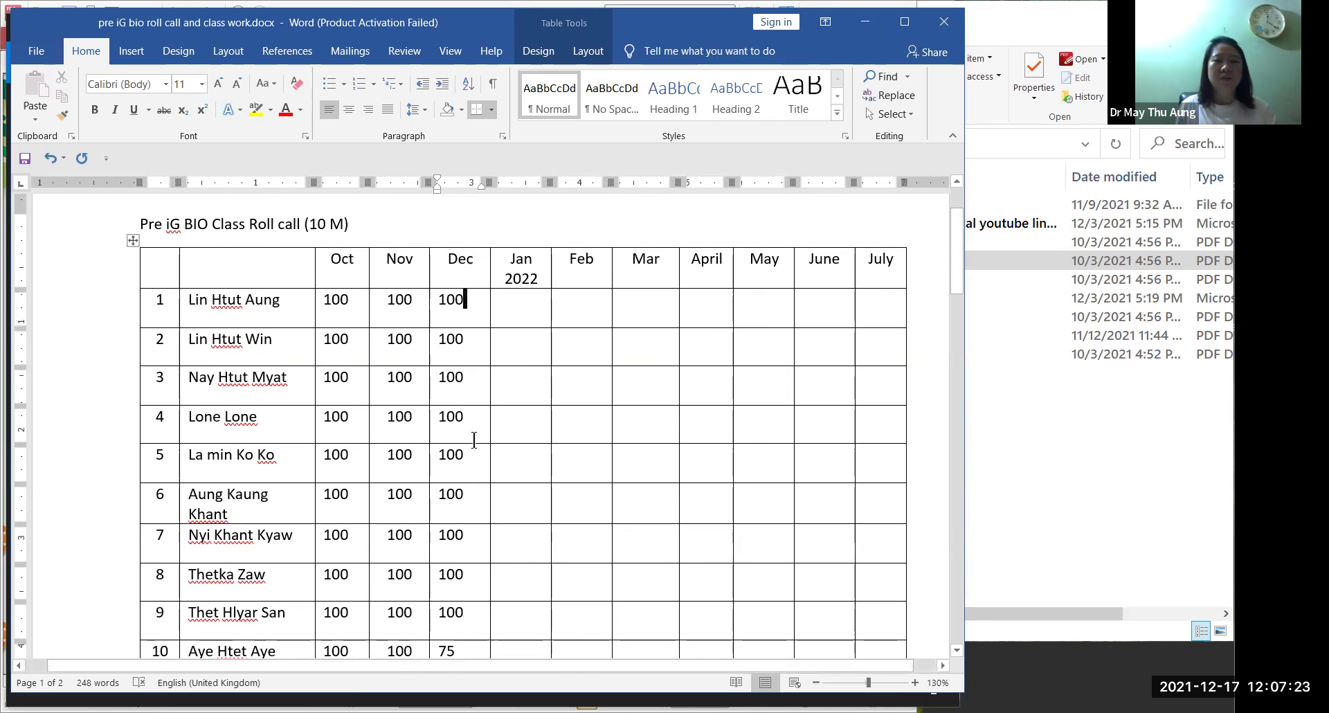
pyautogui.scroll(-3, 475, 437)
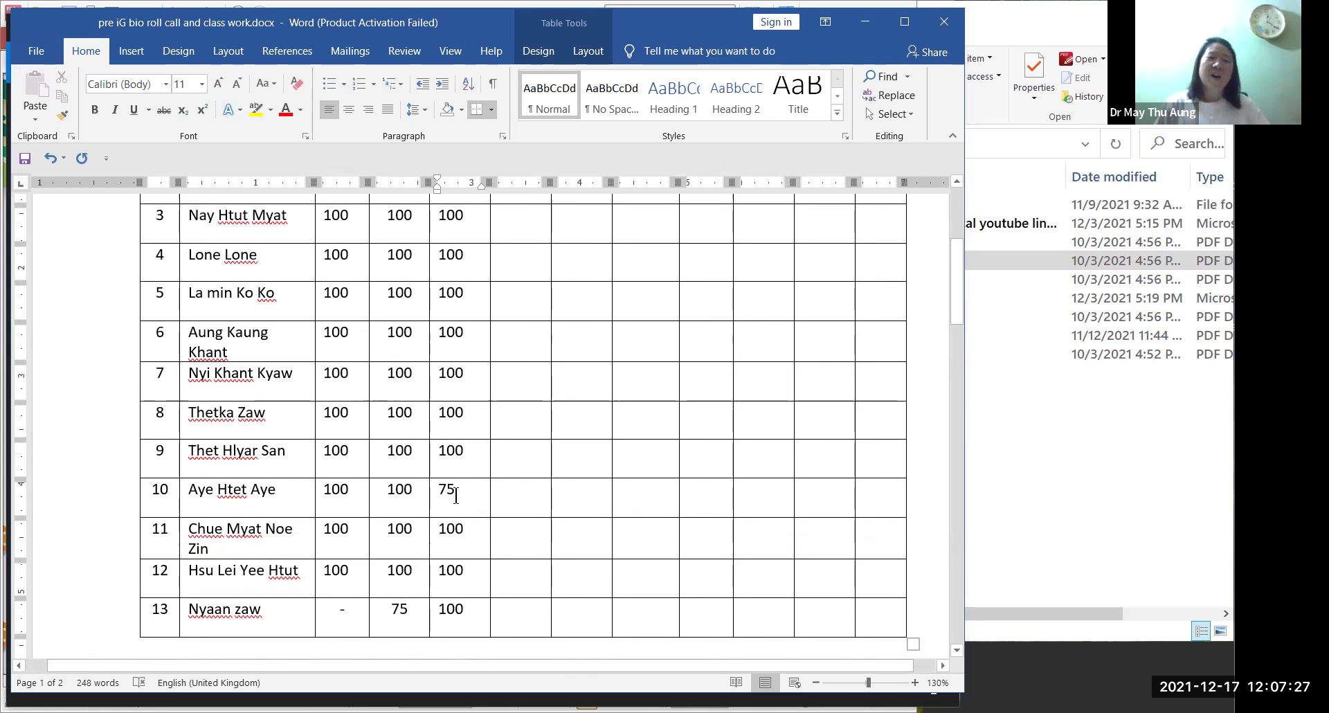
pyautogui.click(29, 155)
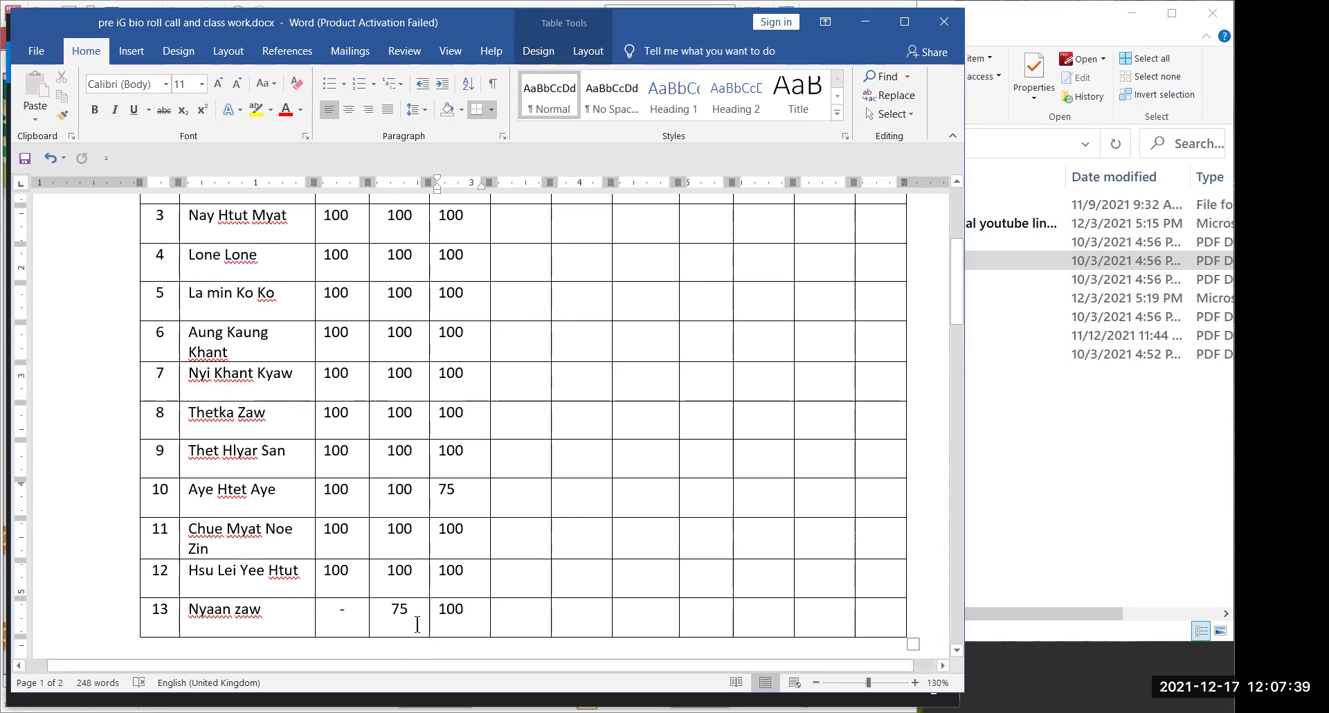
# Step: Review the Dec roll call entries and the highlighted CW 4 and CW 5 scores in the Pre iG BIO Classwork table
pyautogui.scroll(3, 420, 613)
pyautogui.scroll(-3, 420, 609)
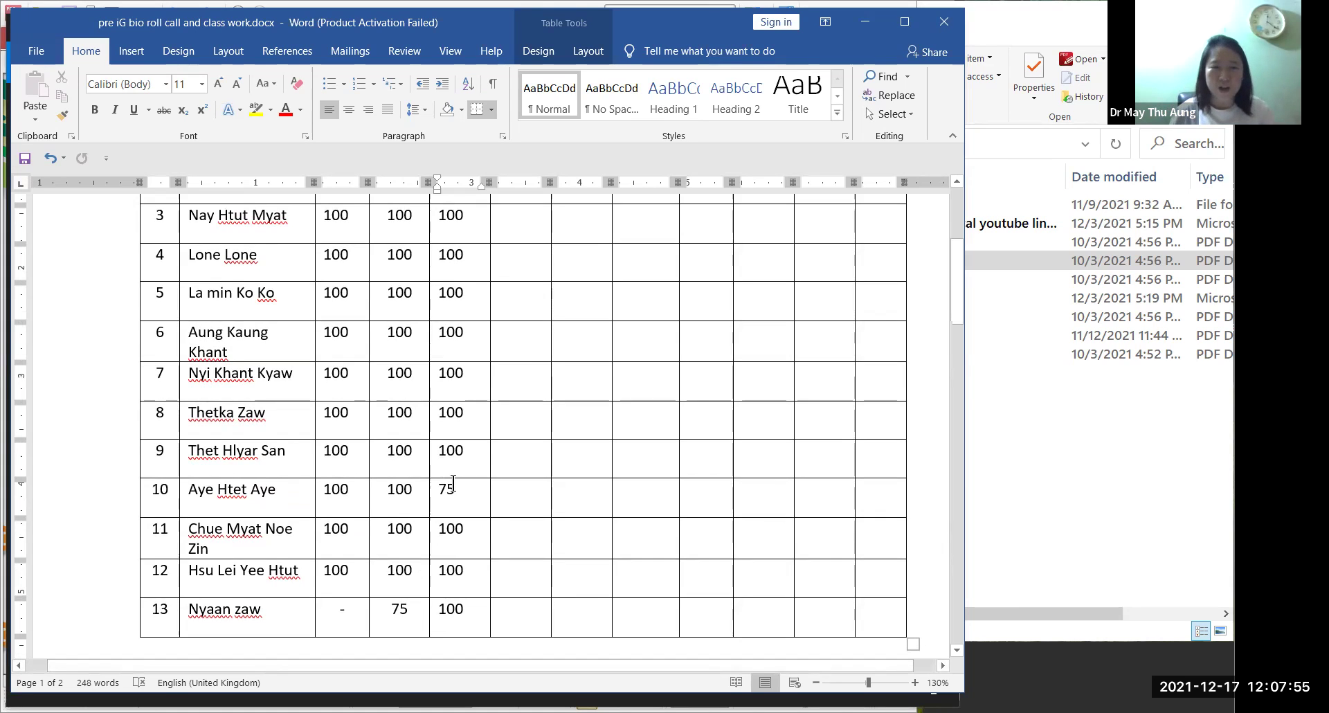
pyautogui.scroll(-3, 453, 487)
pyautogui.scroll(-9, 454, 487)
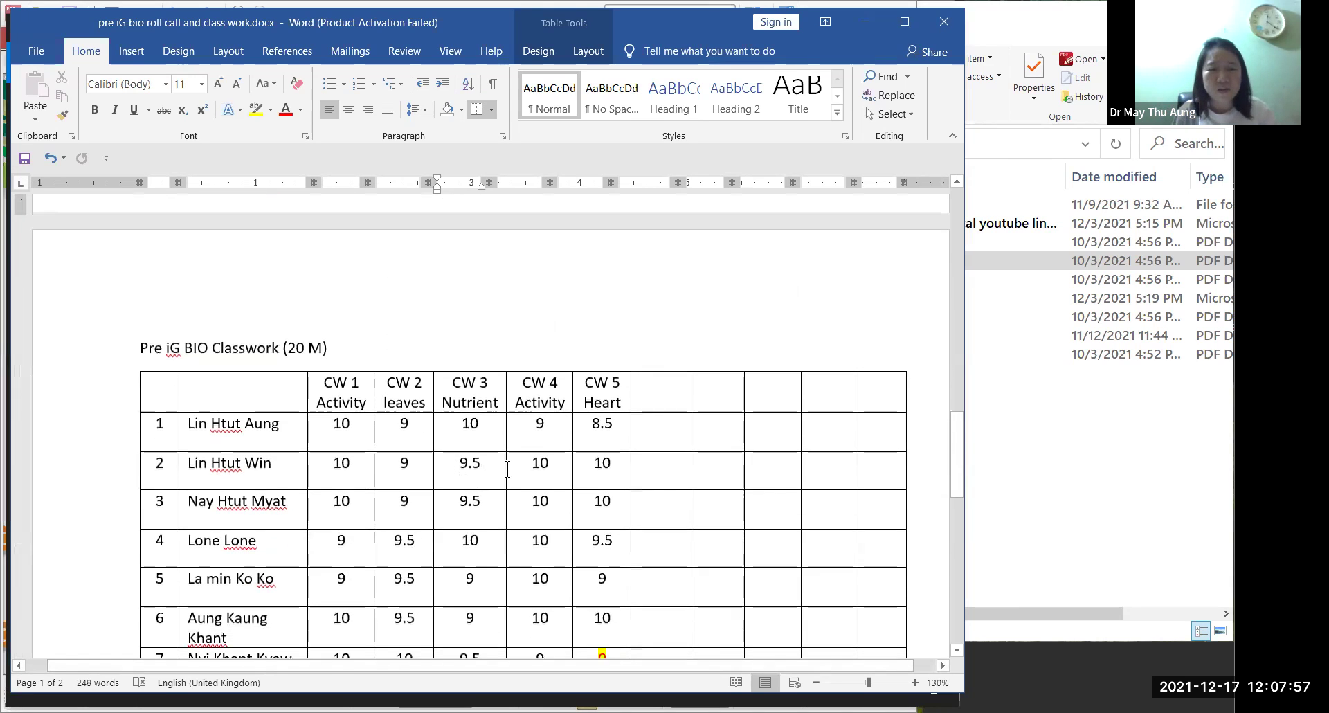
pyautogui.scroll(-3, 506, 454)
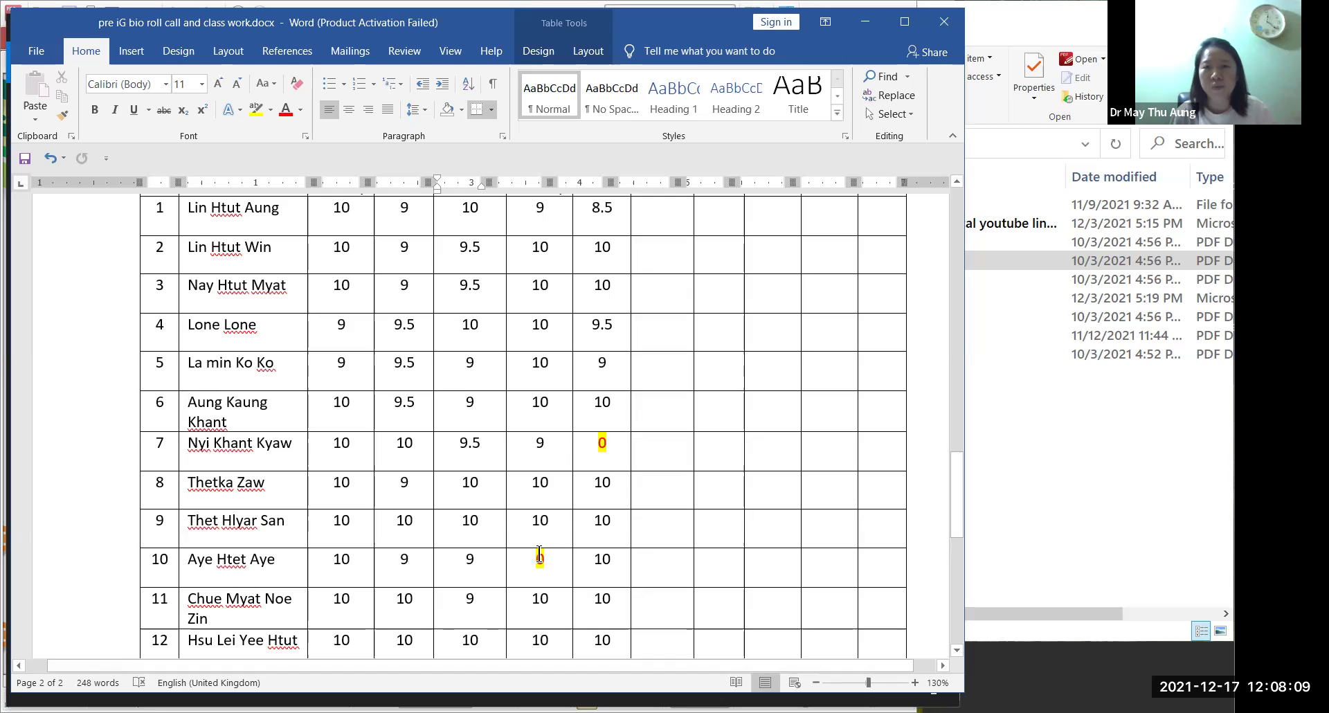
pyautogui.scroll(-3, 534, 550)
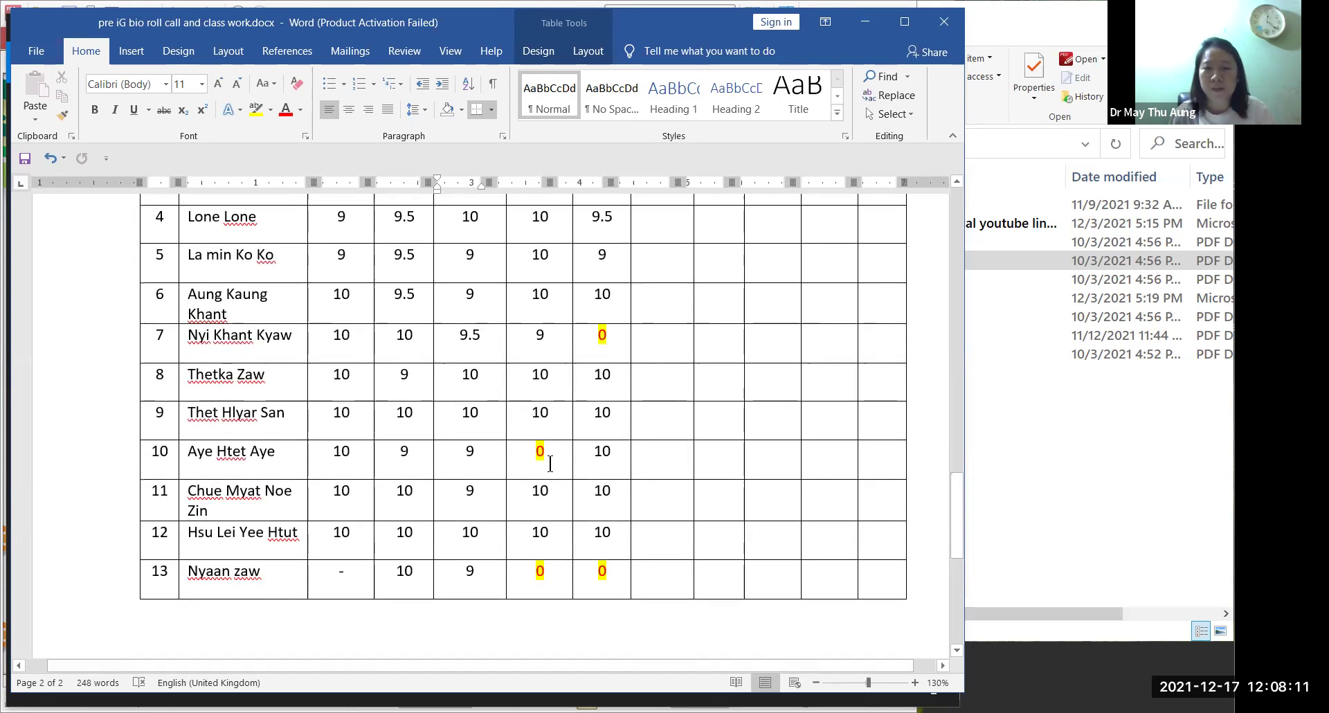
pyautogui.click(611, 332)
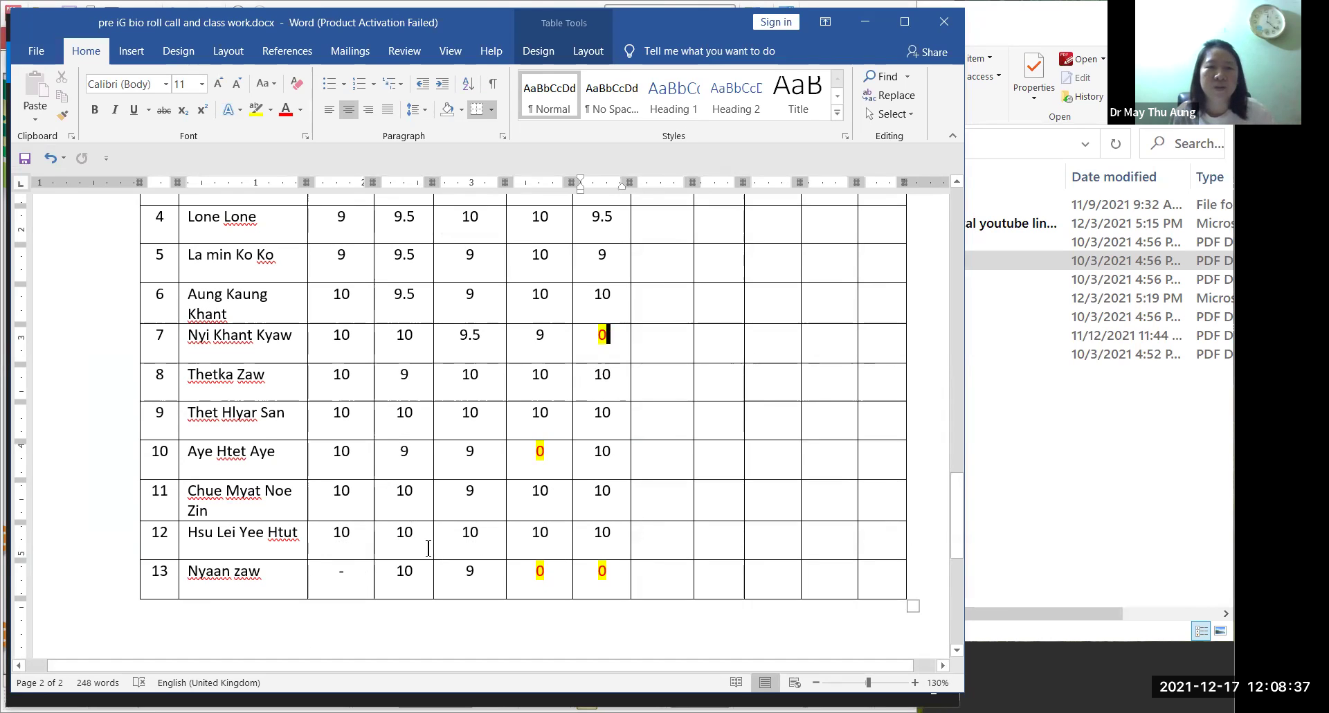
pyautogui.scroll(3, 431, 549)
pyautogui.scroll(2, 428, 548)
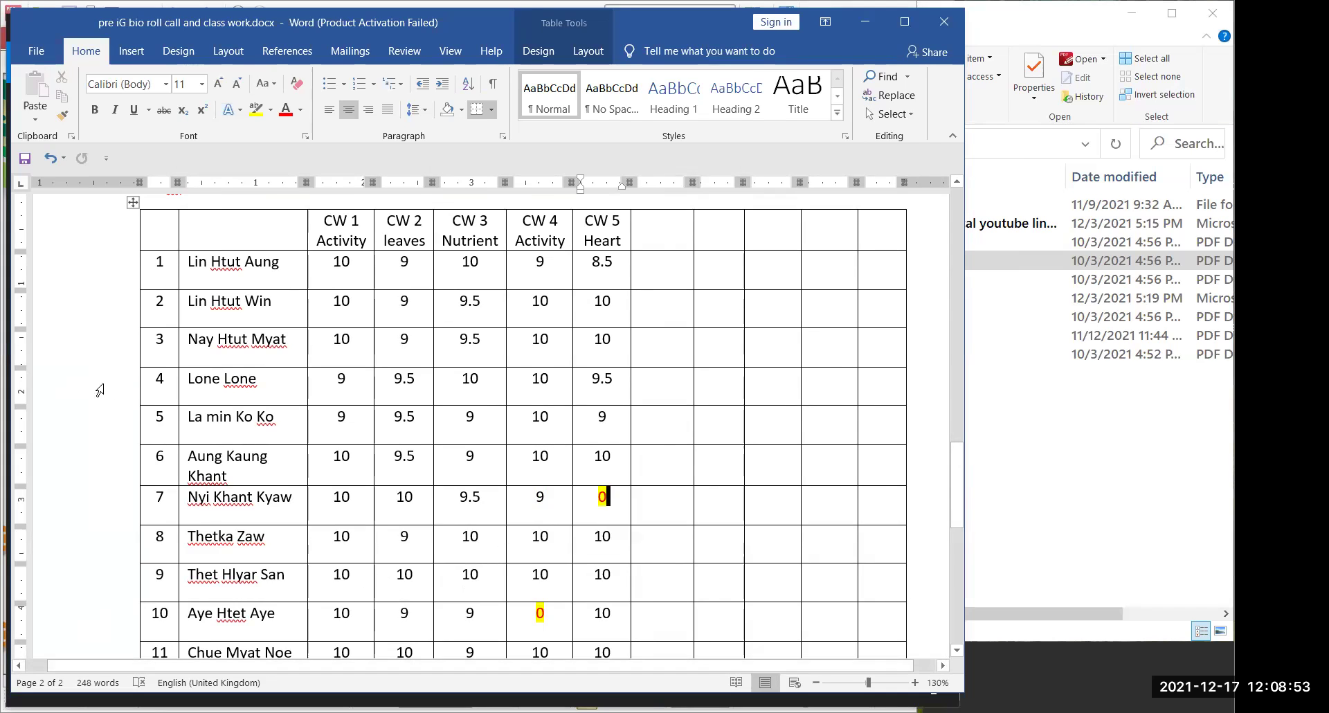
pyautogui.scroll(-4, 20, 388)
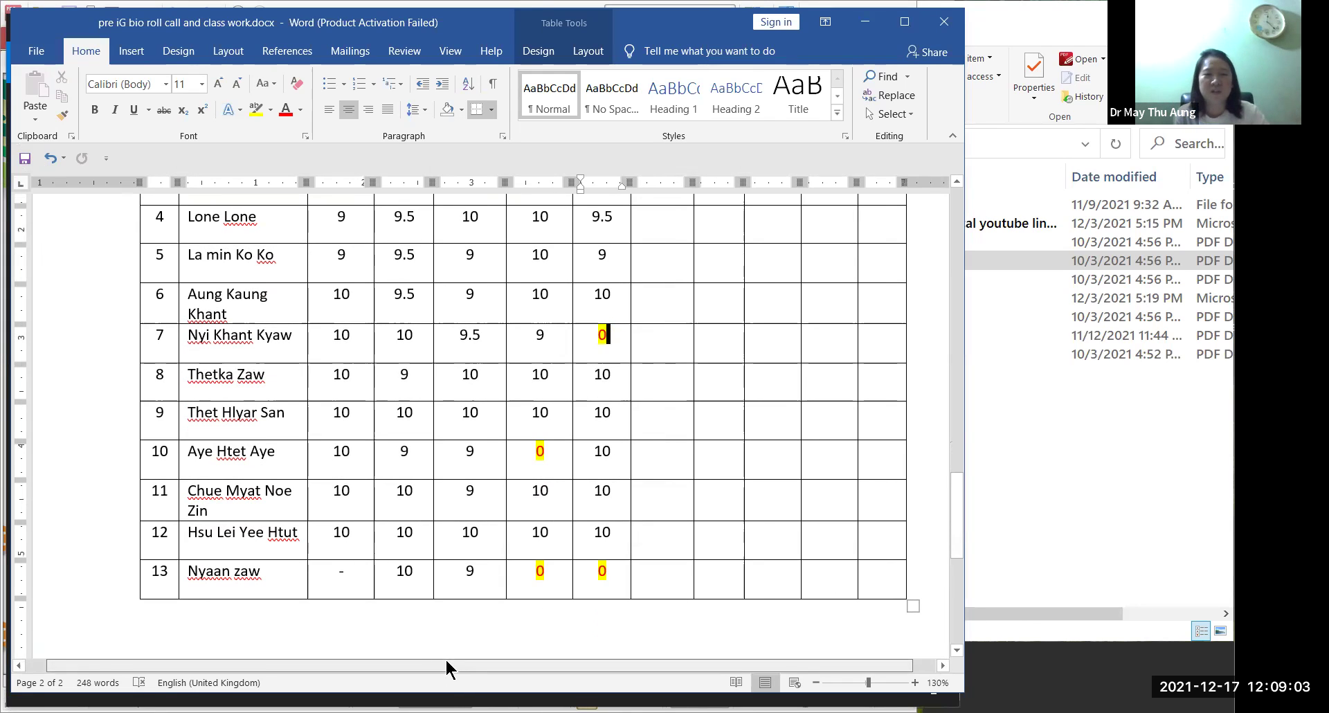
pyautogui.hscroll(2, 445, 657)
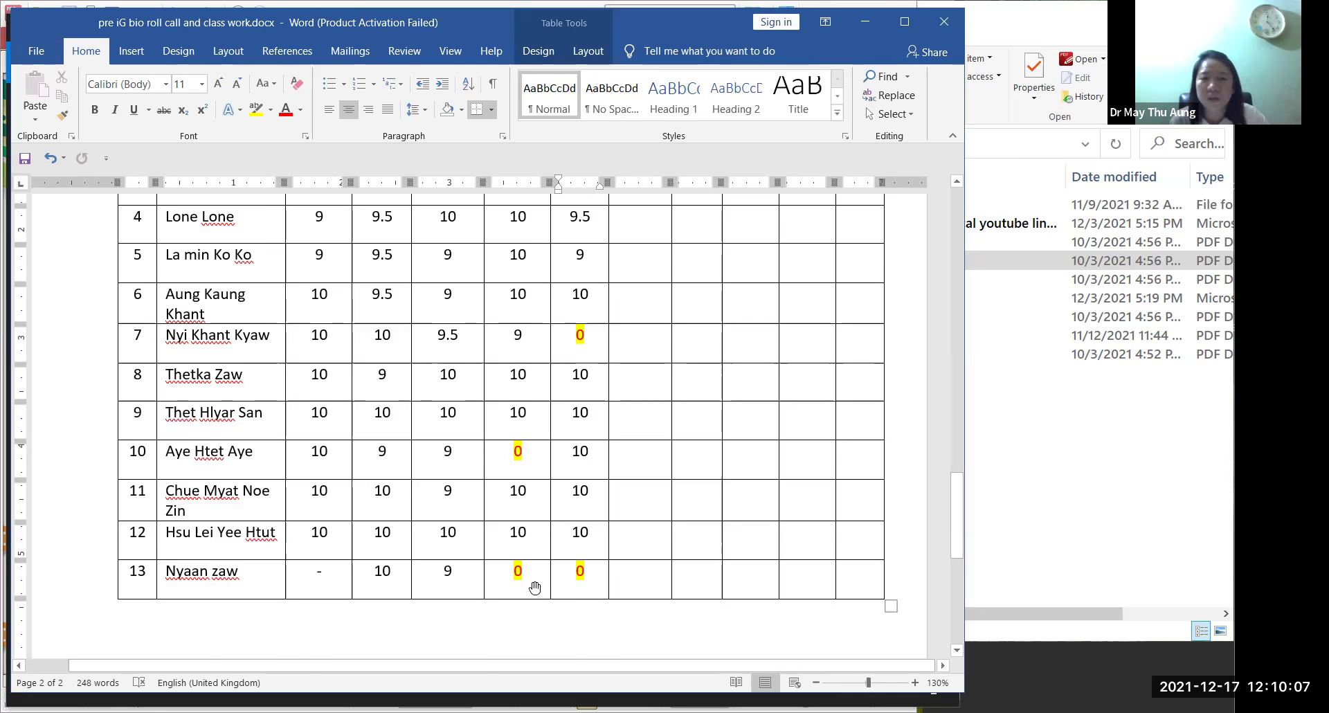
# Step: Switch to the science 8 PDF in PDF-XChange Editor, showing section 3.4 Blood vessels
pyautogui.hotkey('alt', 'Tab')
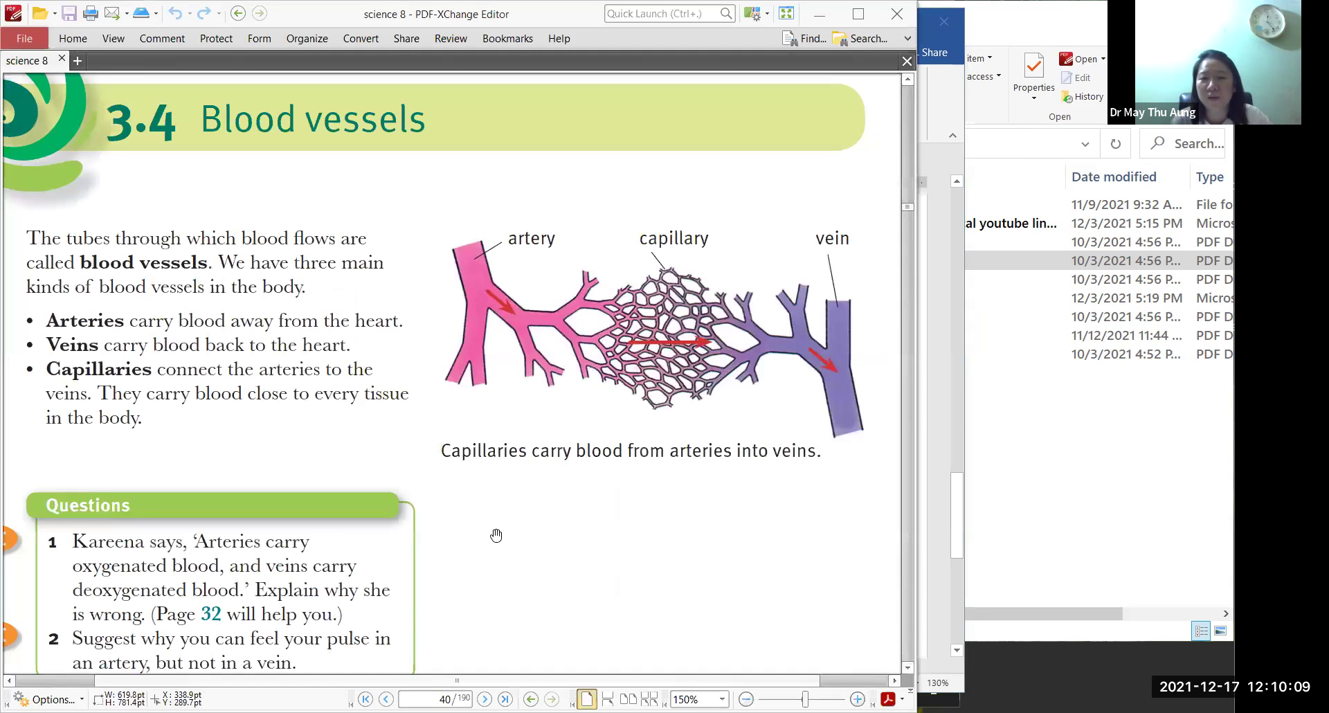